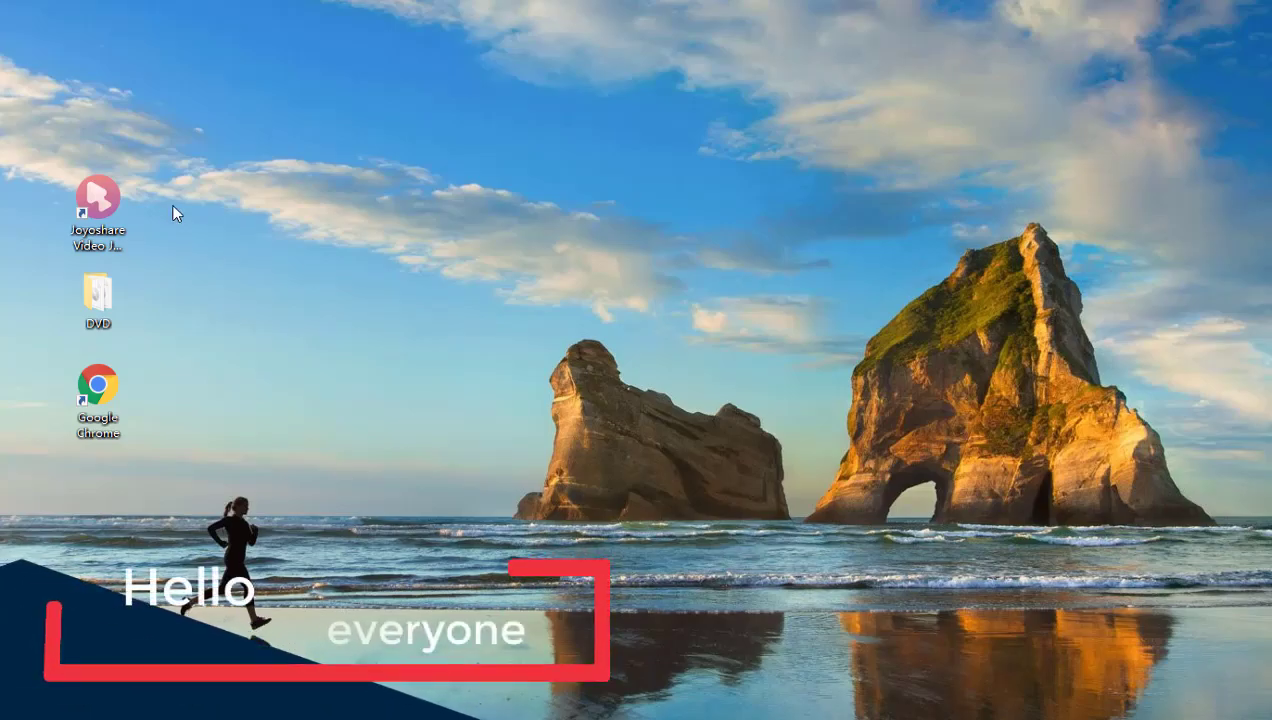
Launch Joyoshare Video Joiner and import the two DVD folder clips, totalling 00:06:16.59
click(104, 192)
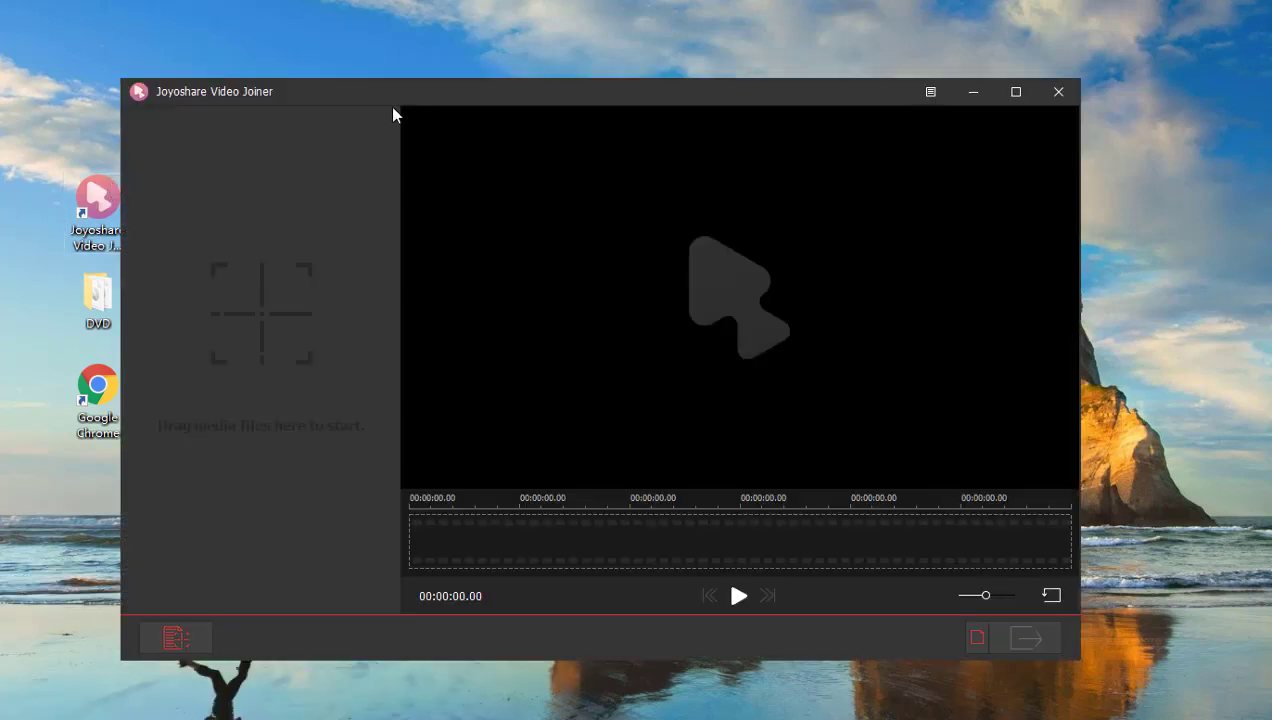
drag(416, 91, 444, 38)
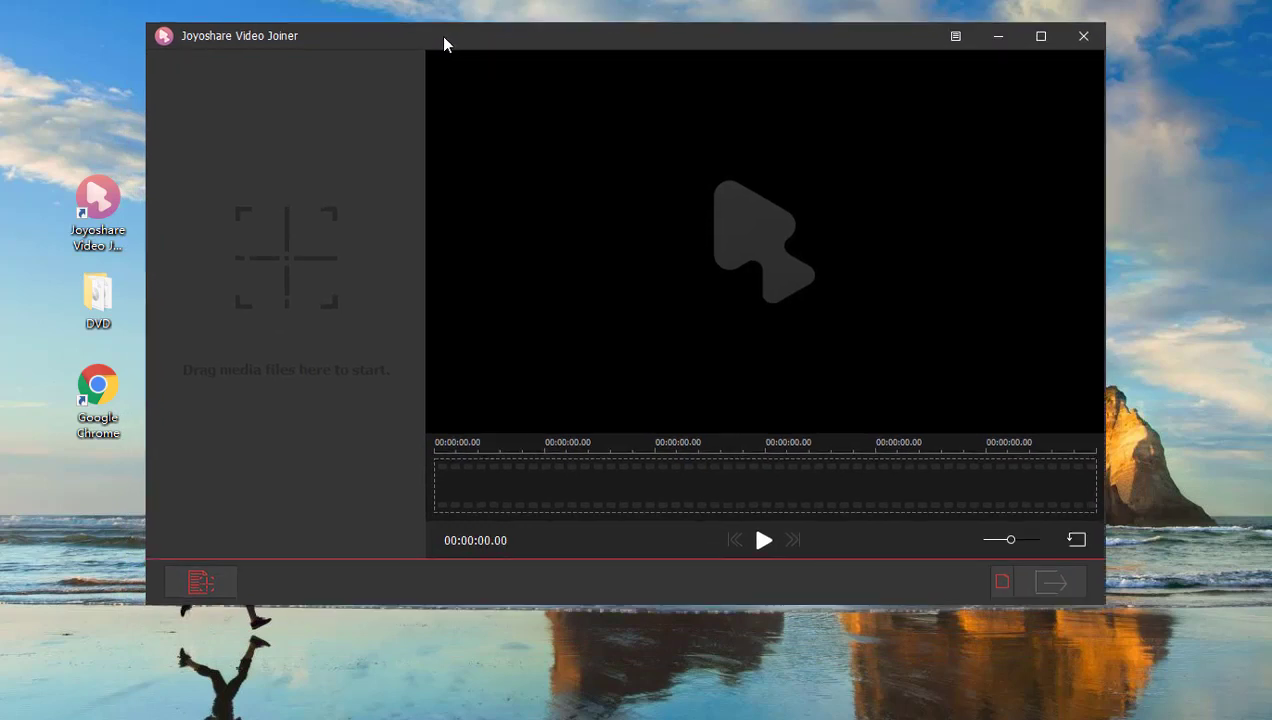
drag(100, 287, 291, 233)
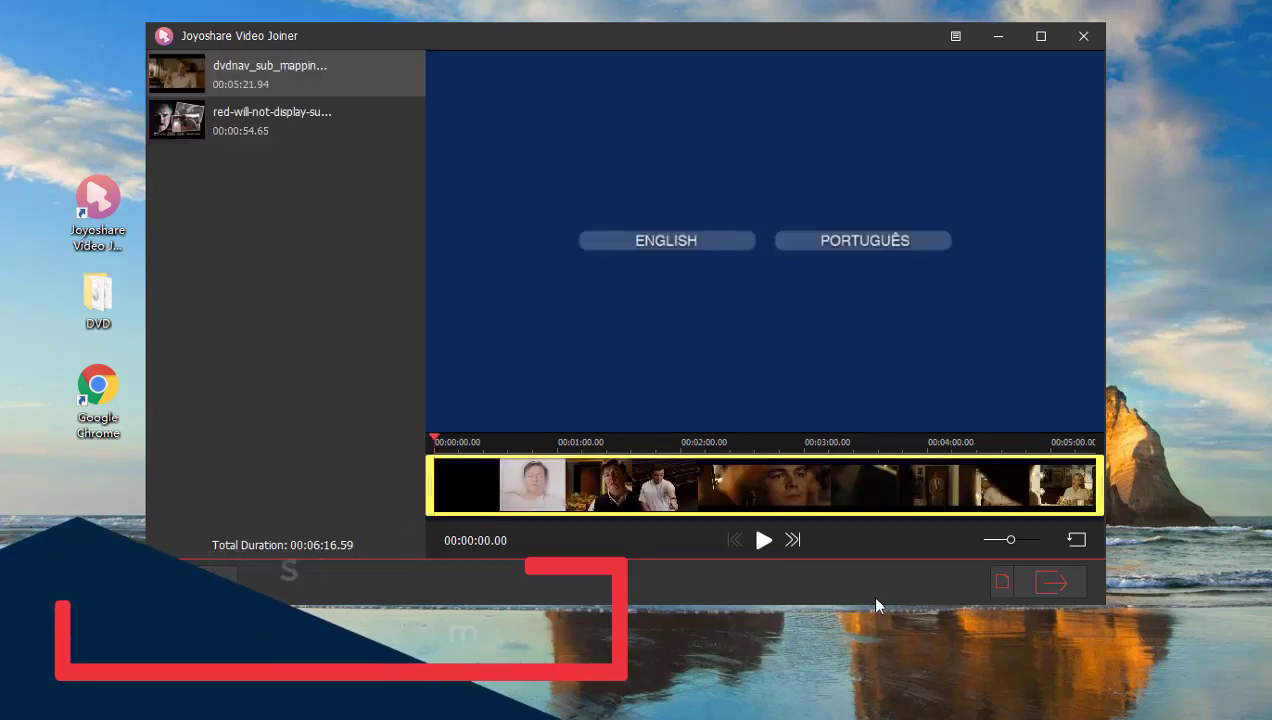
Open the output format window and switch from fast lossless mode to Encoding mode
click(1003, 584)
drag(605, 102, 610, 41)
click(378, 84)
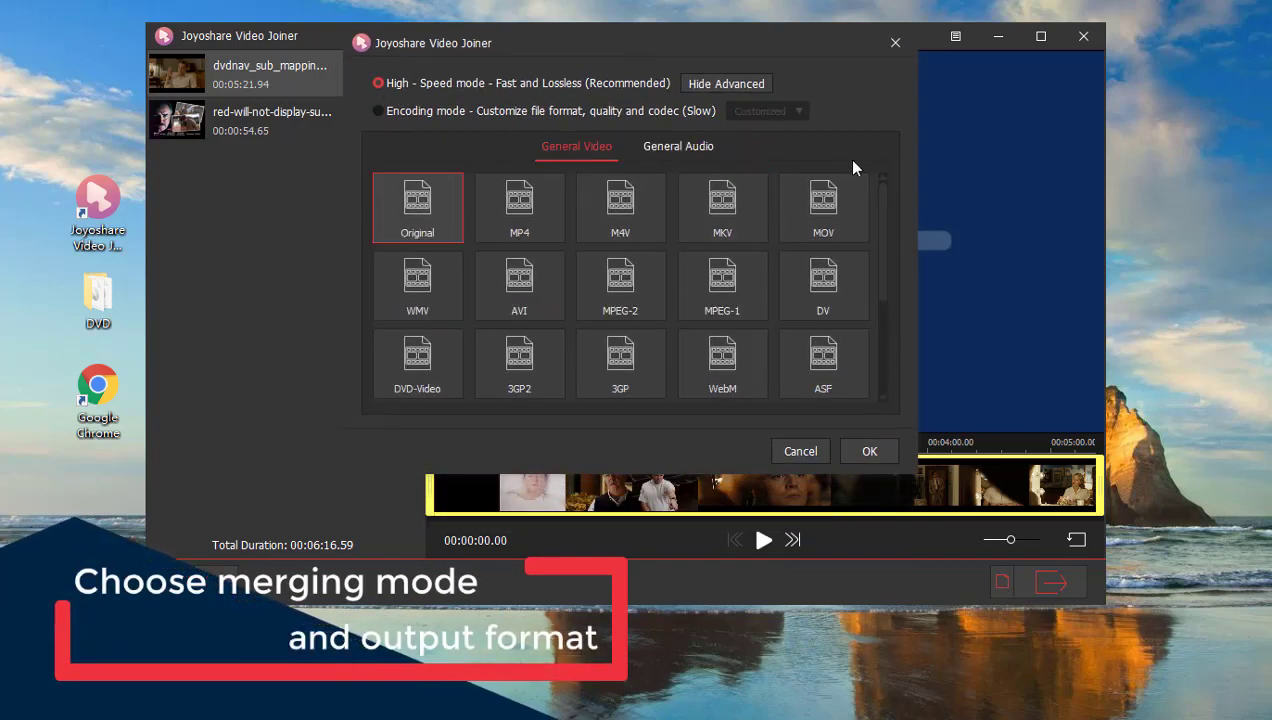
drag(882, 207, 889, 290)
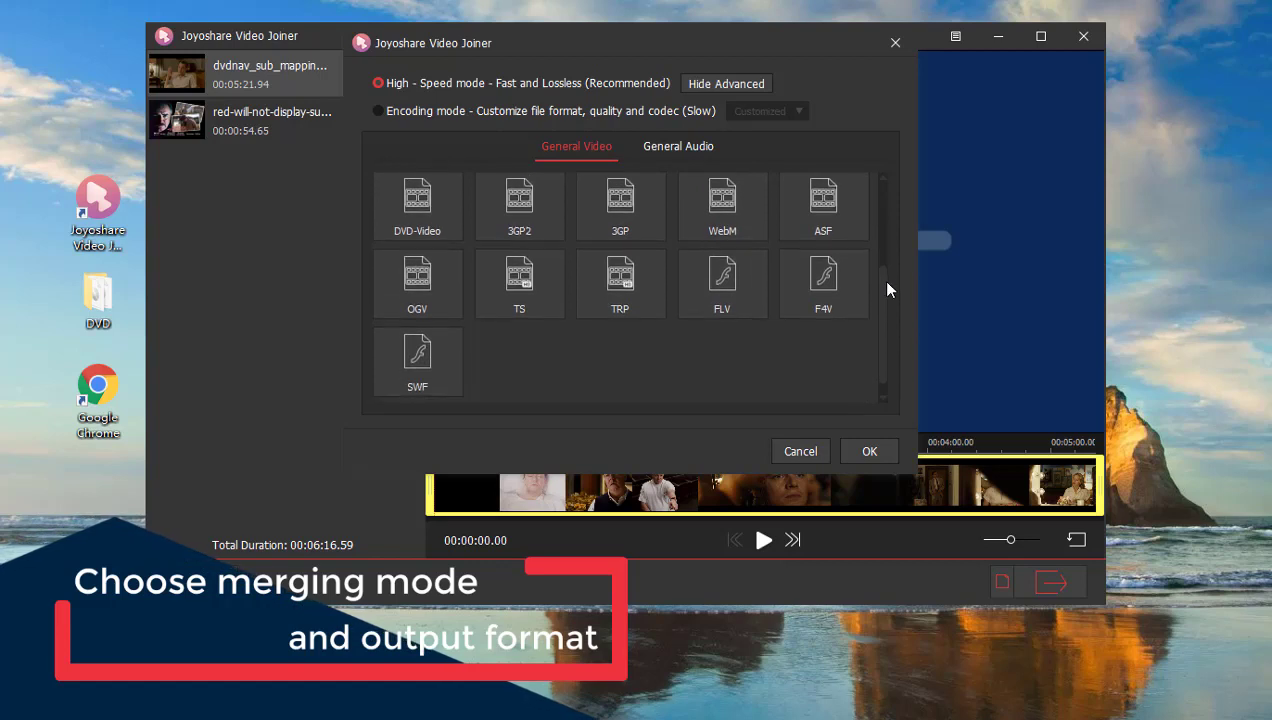
click(703, 149)
drag(878, 327, 891, 273)
click(379, 111)
Browse the General Audio, Web Video, HD Video and Devices presets in Encoding mode
click(826, 148)
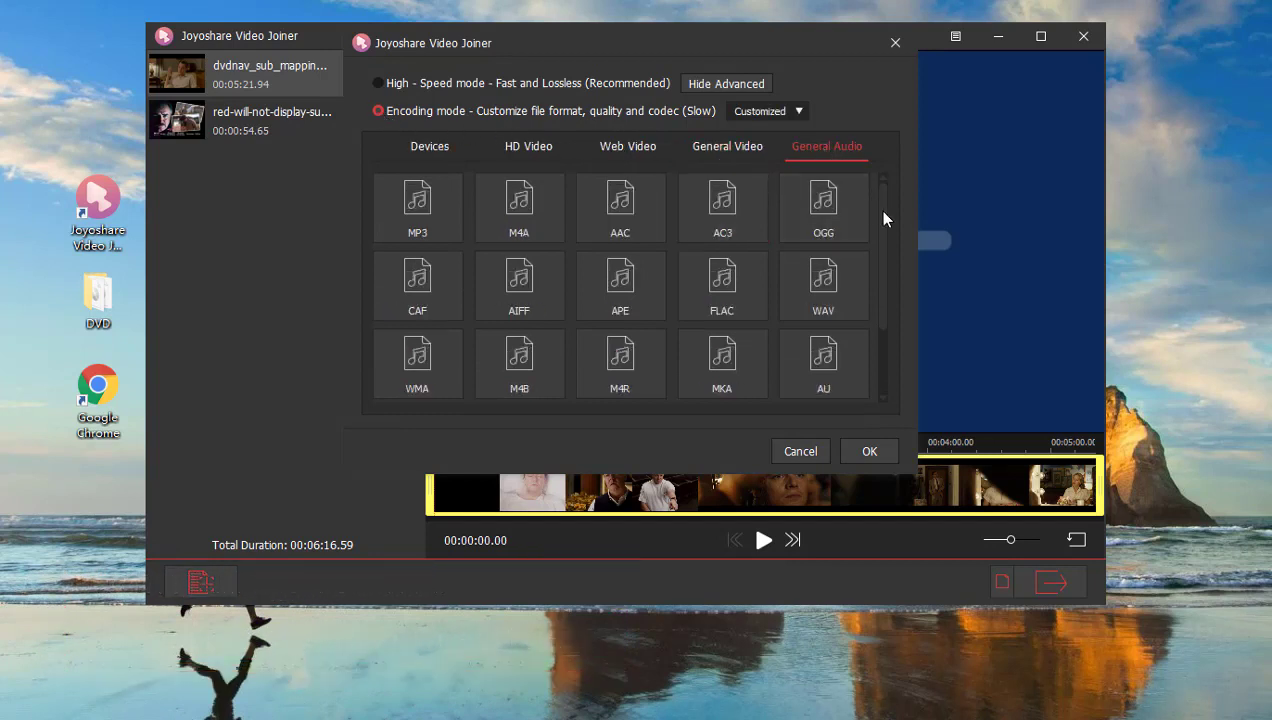
drag(877, 210, 886, 283)
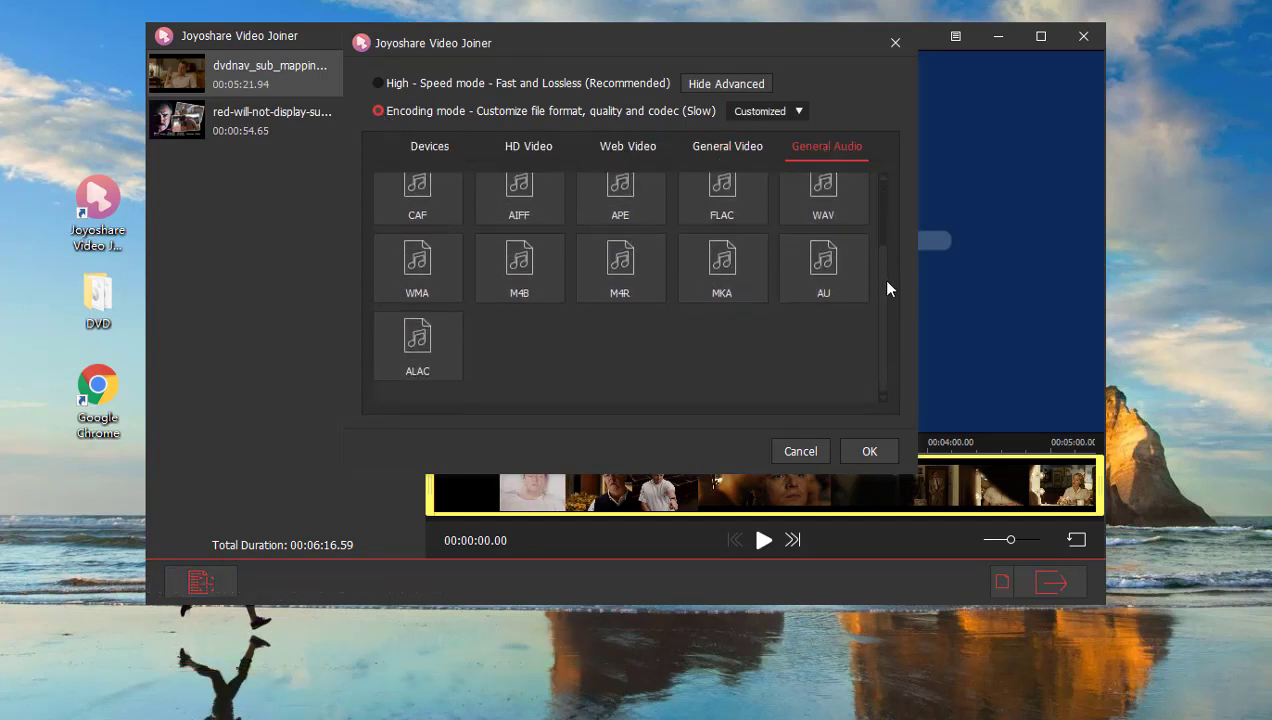
click(645, 150)
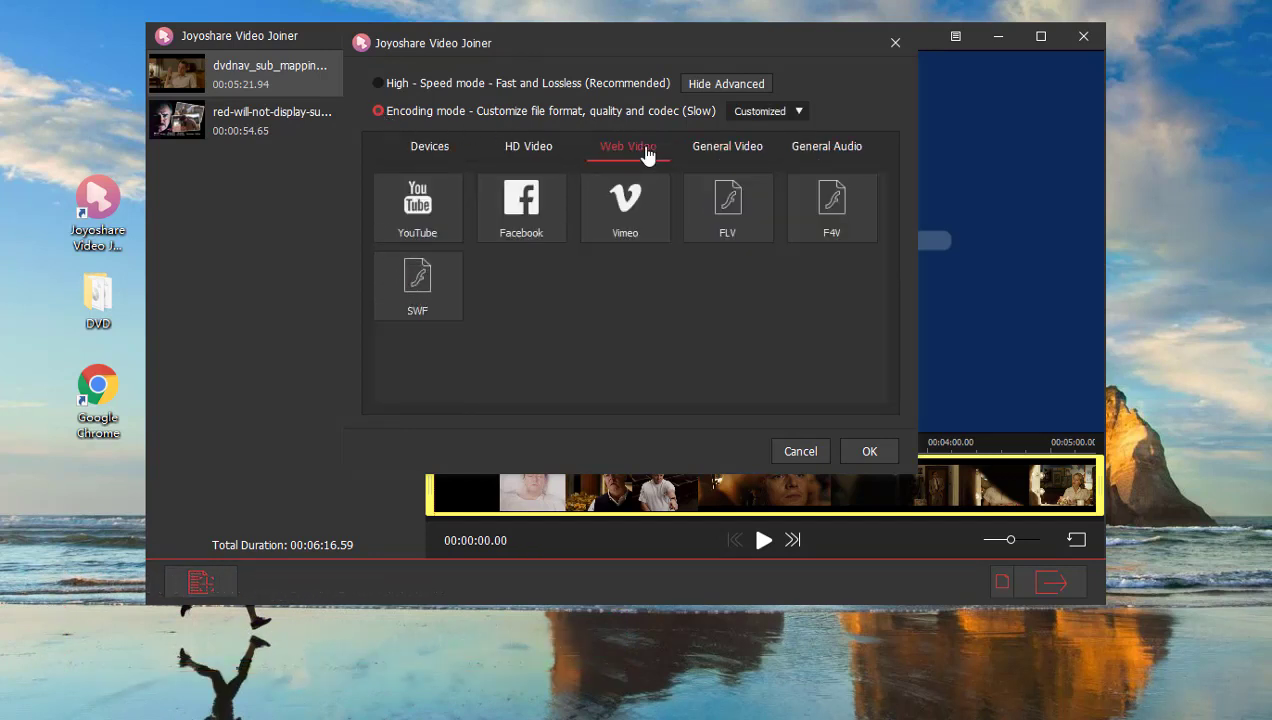
click(518, 152)
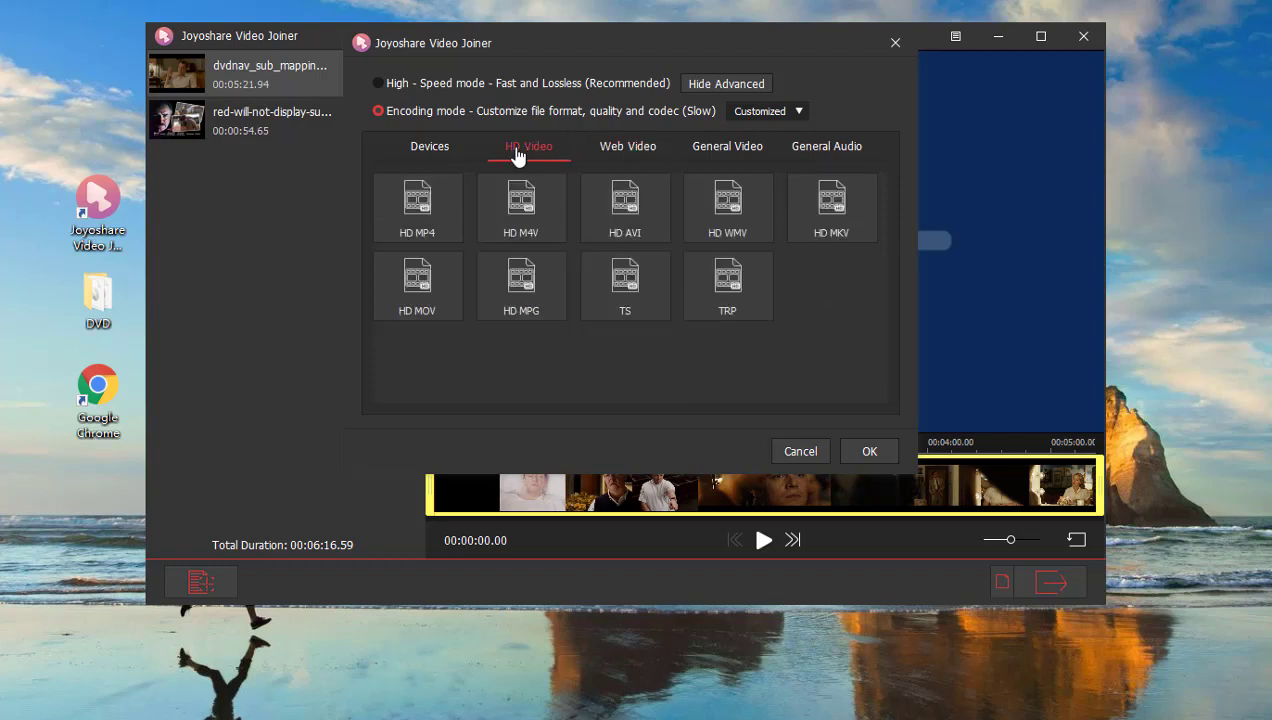
click(439, 155)
Select the MOV tile under General Video and open its codec settings
drag(883, 202, 884, 374)
click(752, 158)
drag(881, 331, 892, 269)
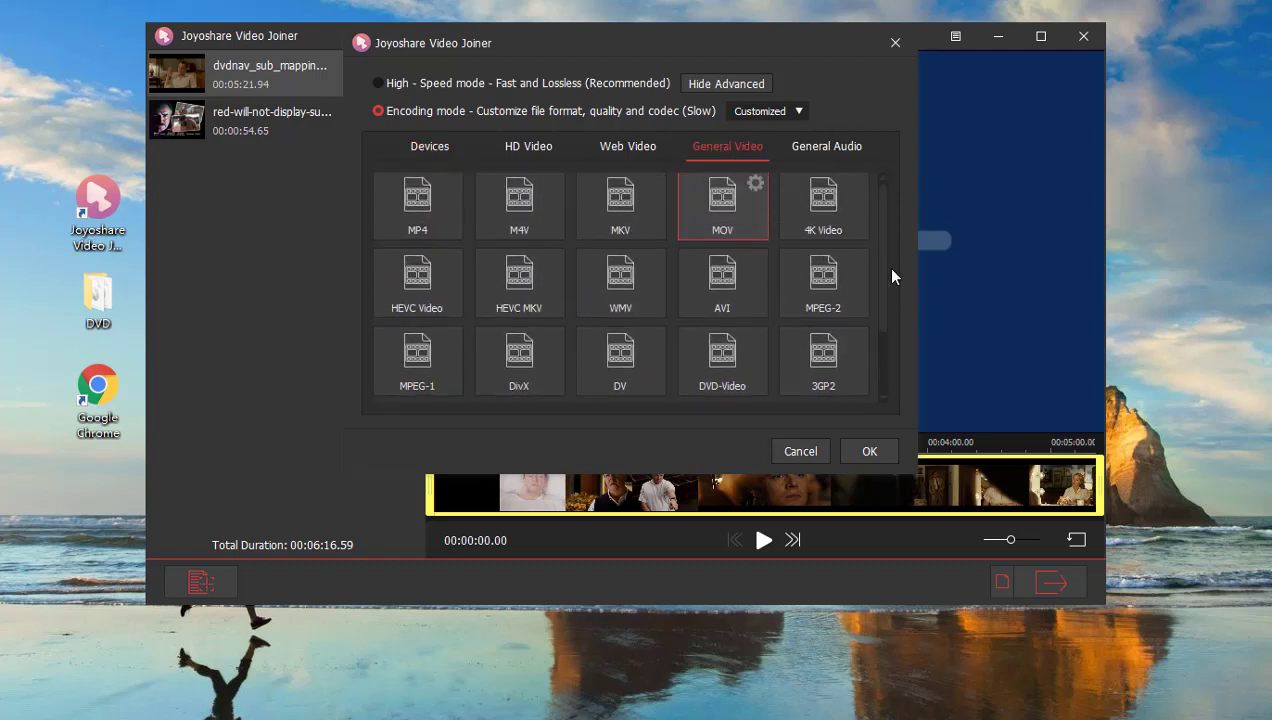
click(748, 343)
click(756, 344)
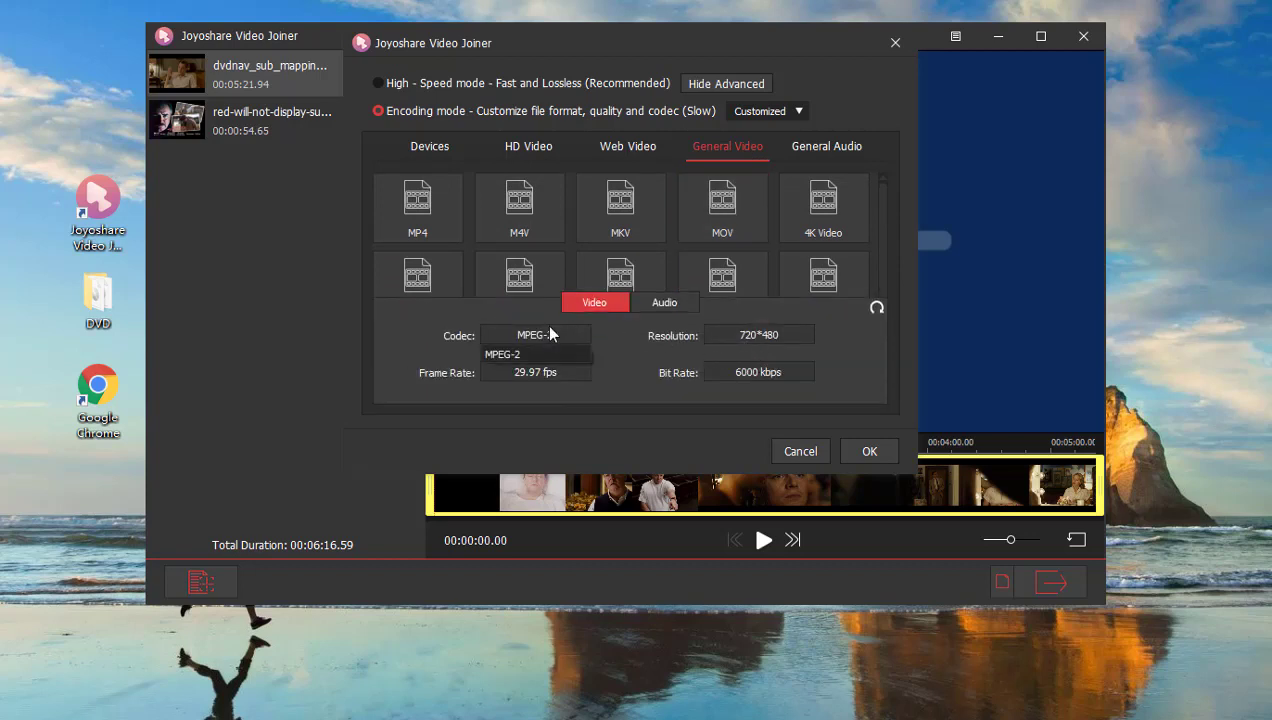
Keep MPEG-2 codec, 720*480 resolution, 29.97 fps and 6000 kbps bit rate
click(550, 354)
click(745, 340)
click(560, 374)
click(785, 374)
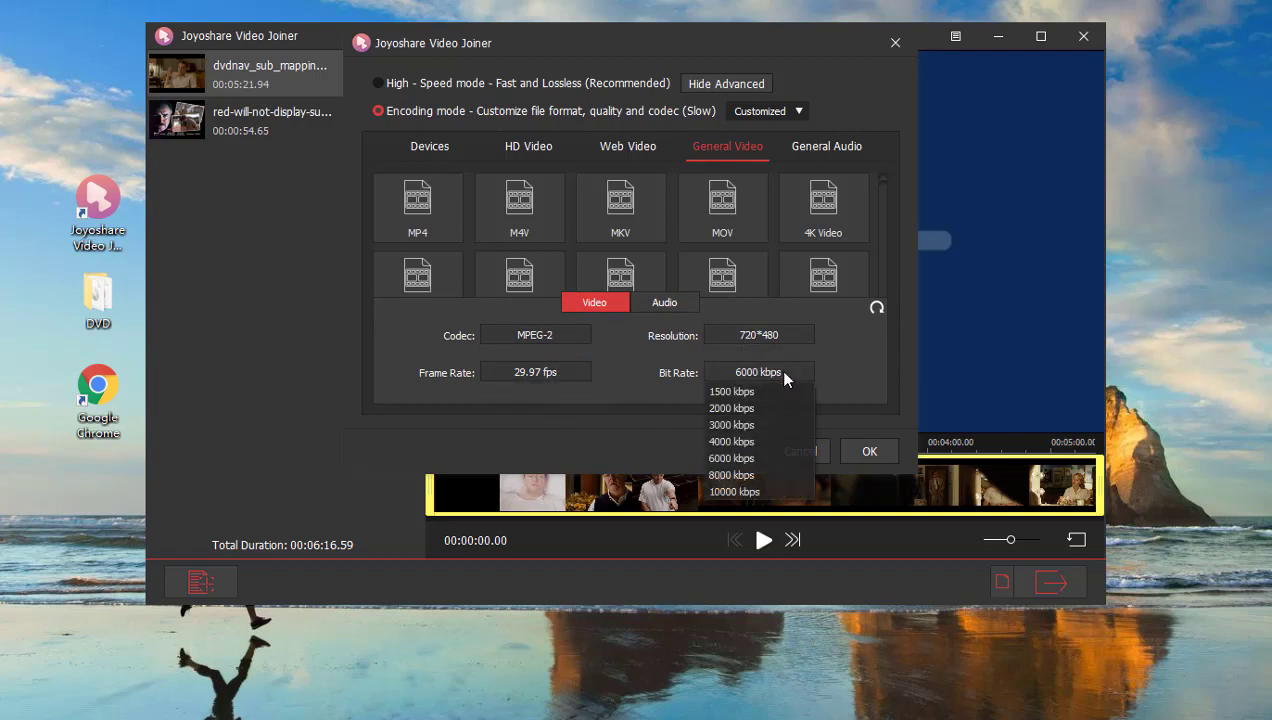
click(738, 458)
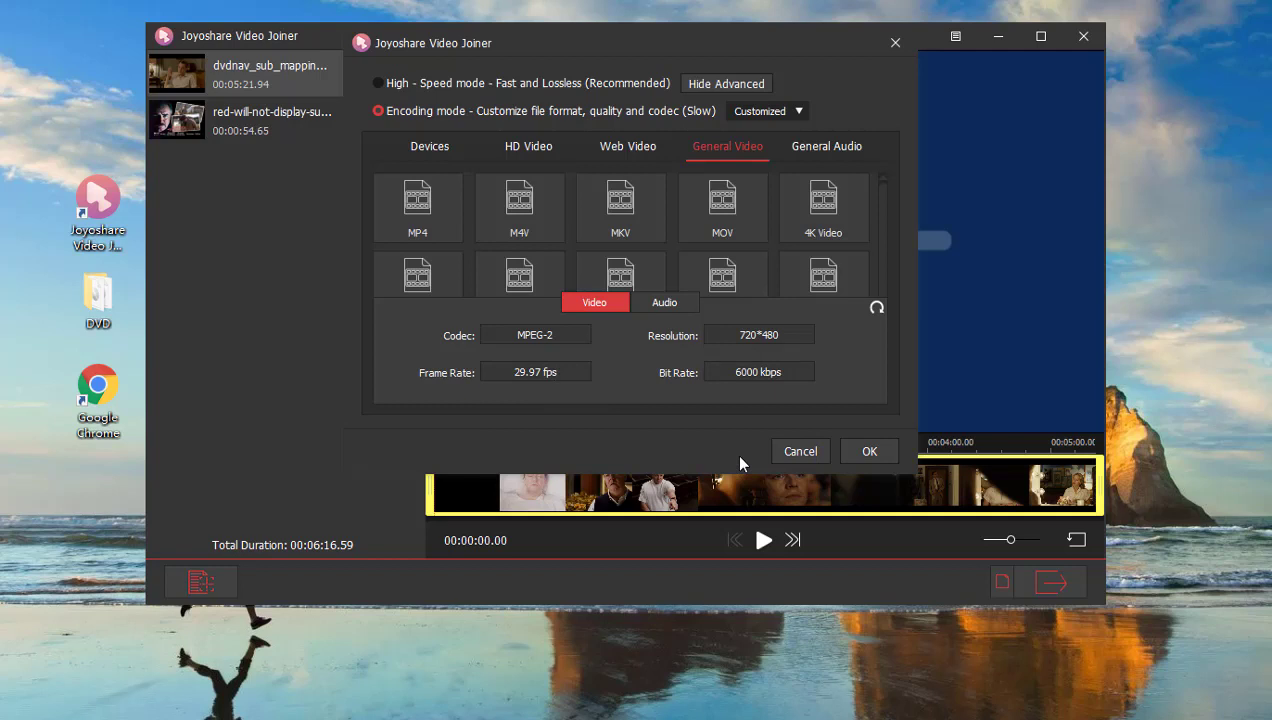
Apply the MOV output settings and preview the first clip
click(866, 452)
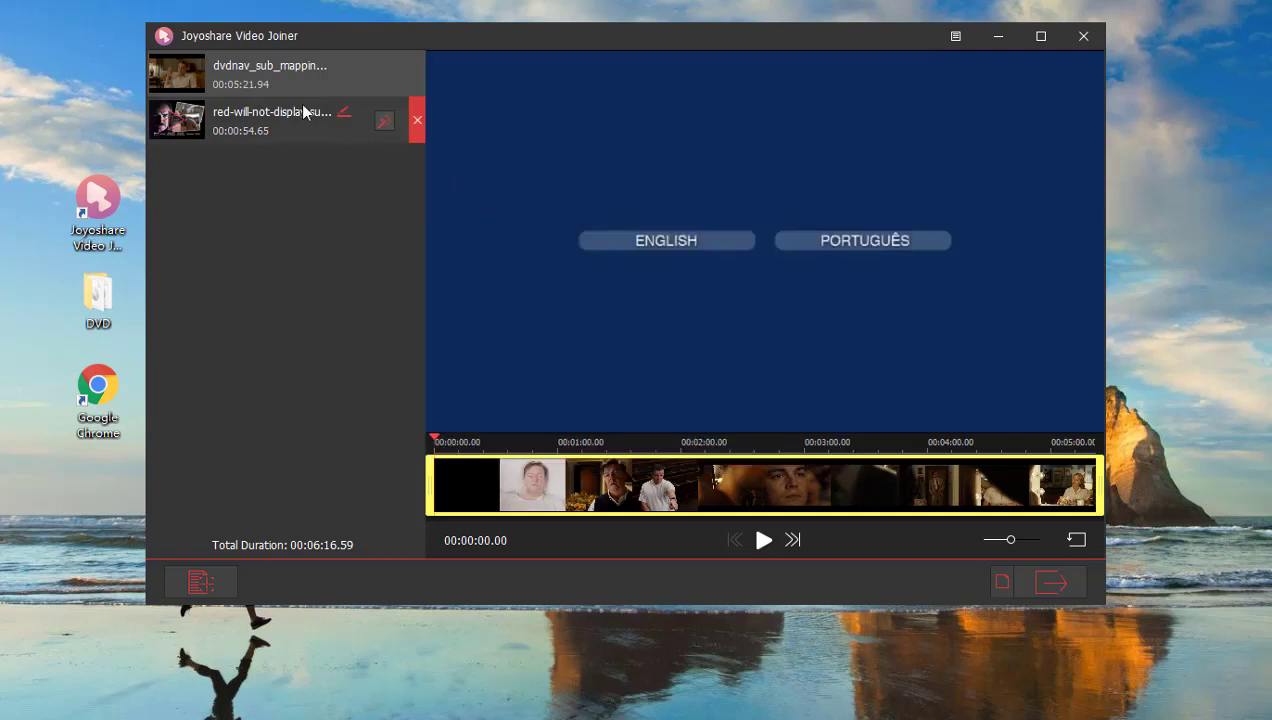
click(177, 74)
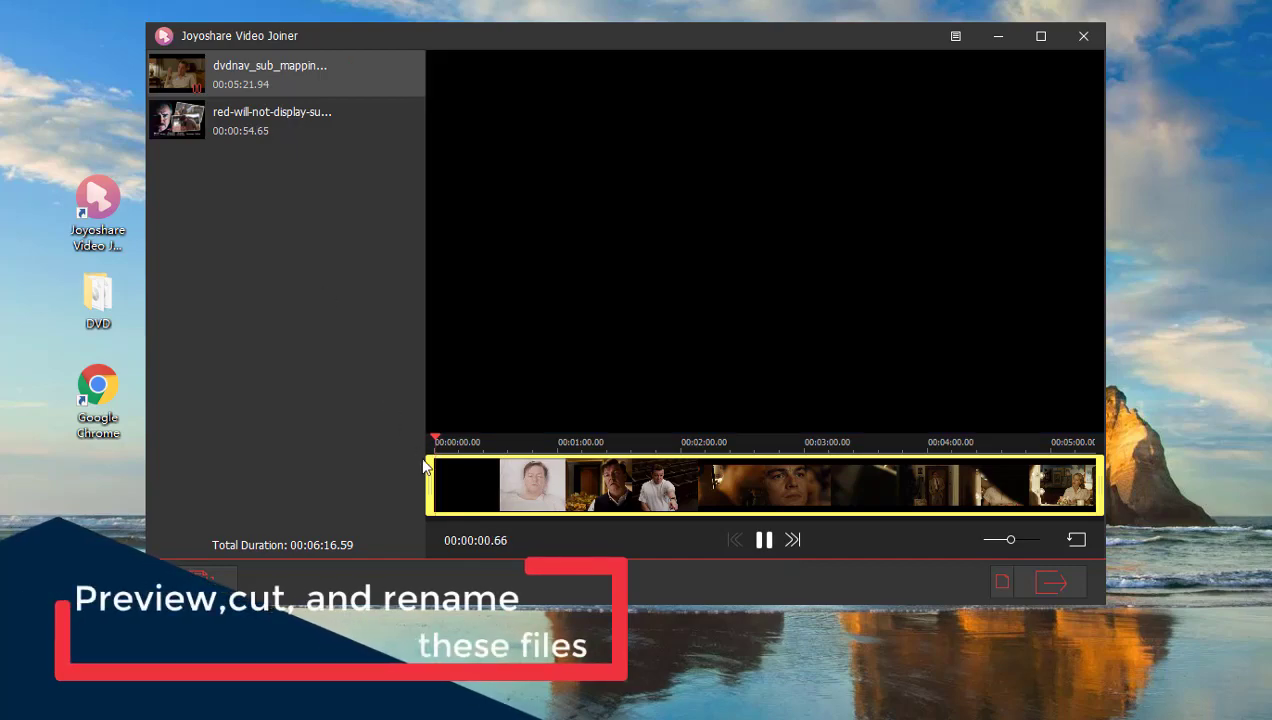
click(612, 486)
click(863, 488)
Trim the first clip to 00:01:01.32 and the second clip's end to 00:00:26.10
drag(873, 529, 968, 523)
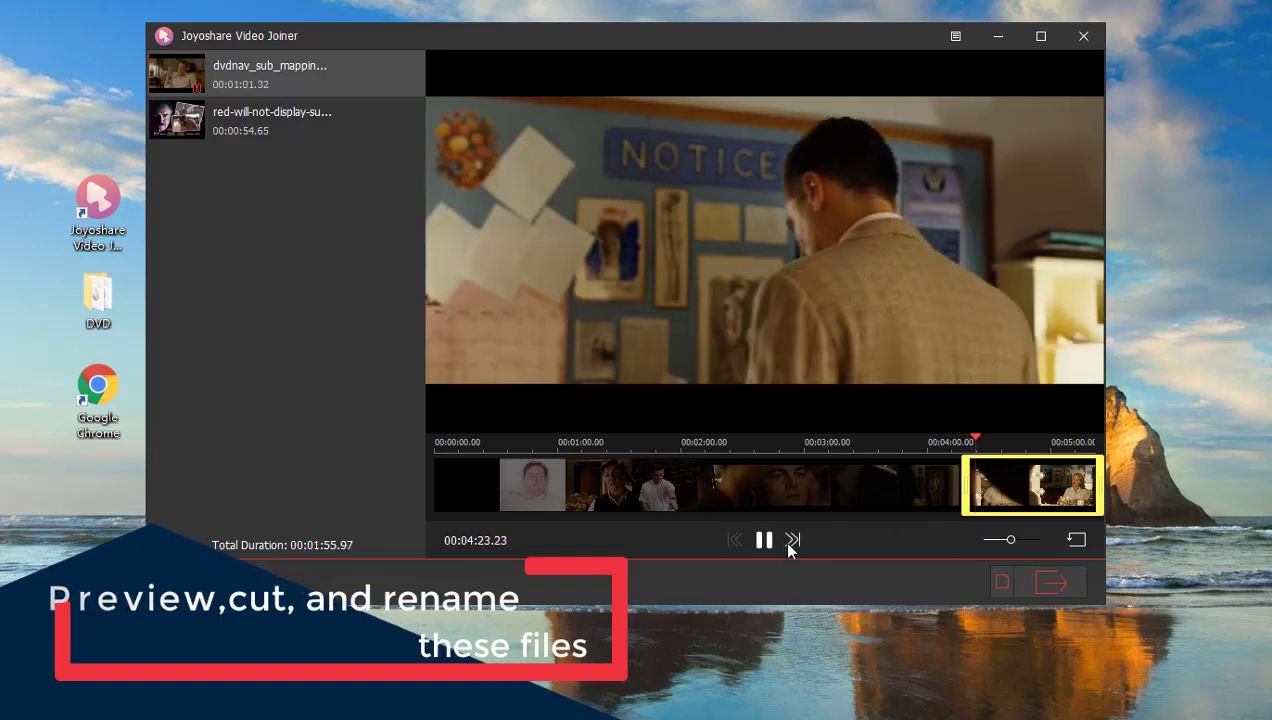
click(791, 541)
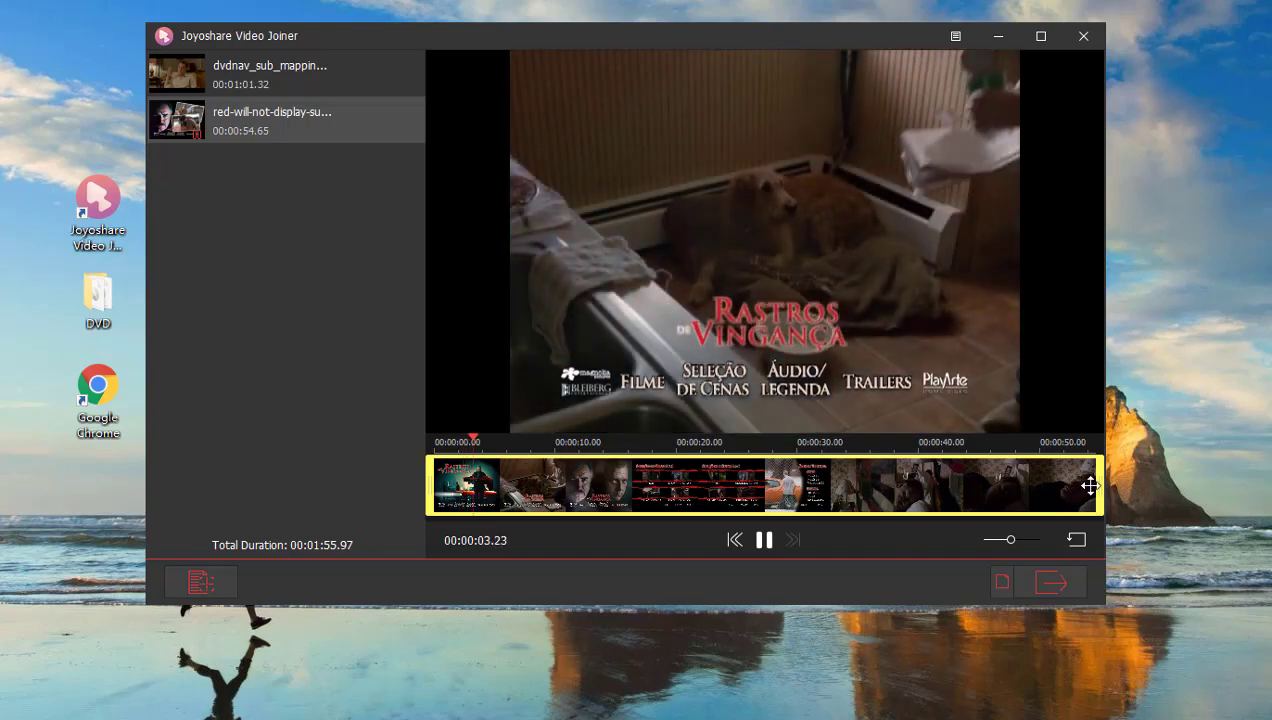
drag(1091, 486, 750, 463)
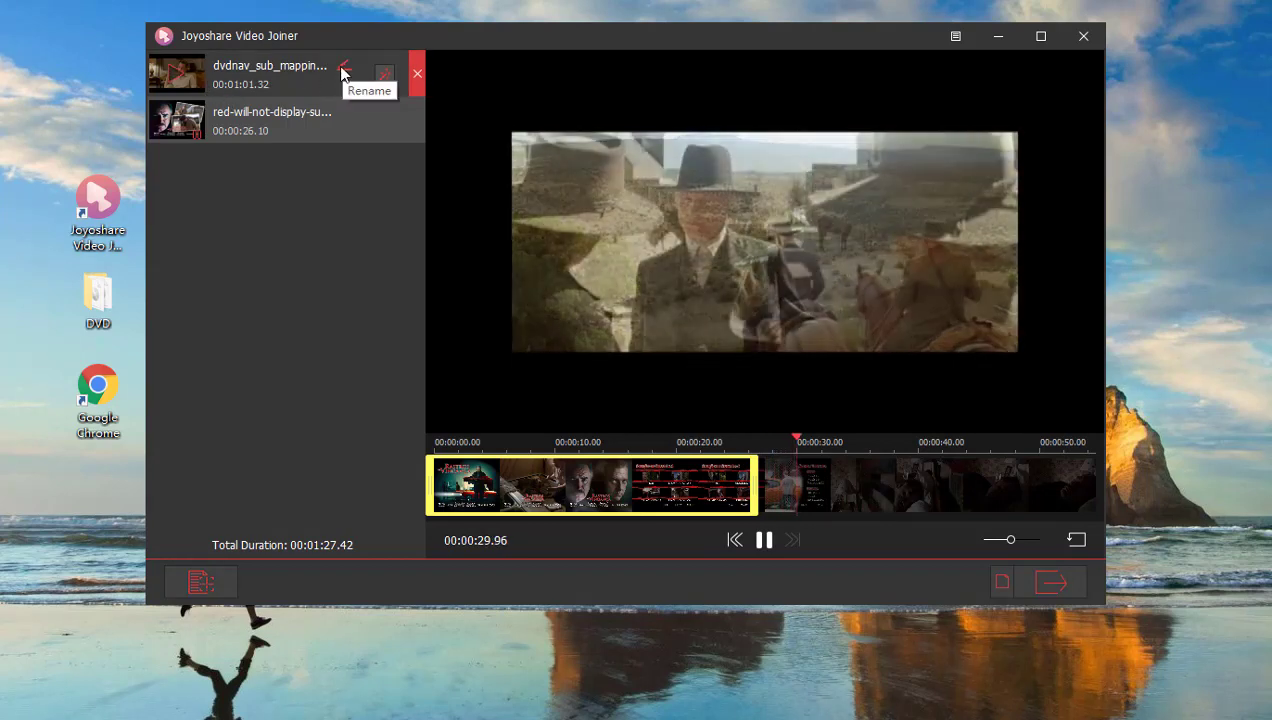
Rename both clips to ISO and move the 26-second clip to the top of the list
click(343, 72)
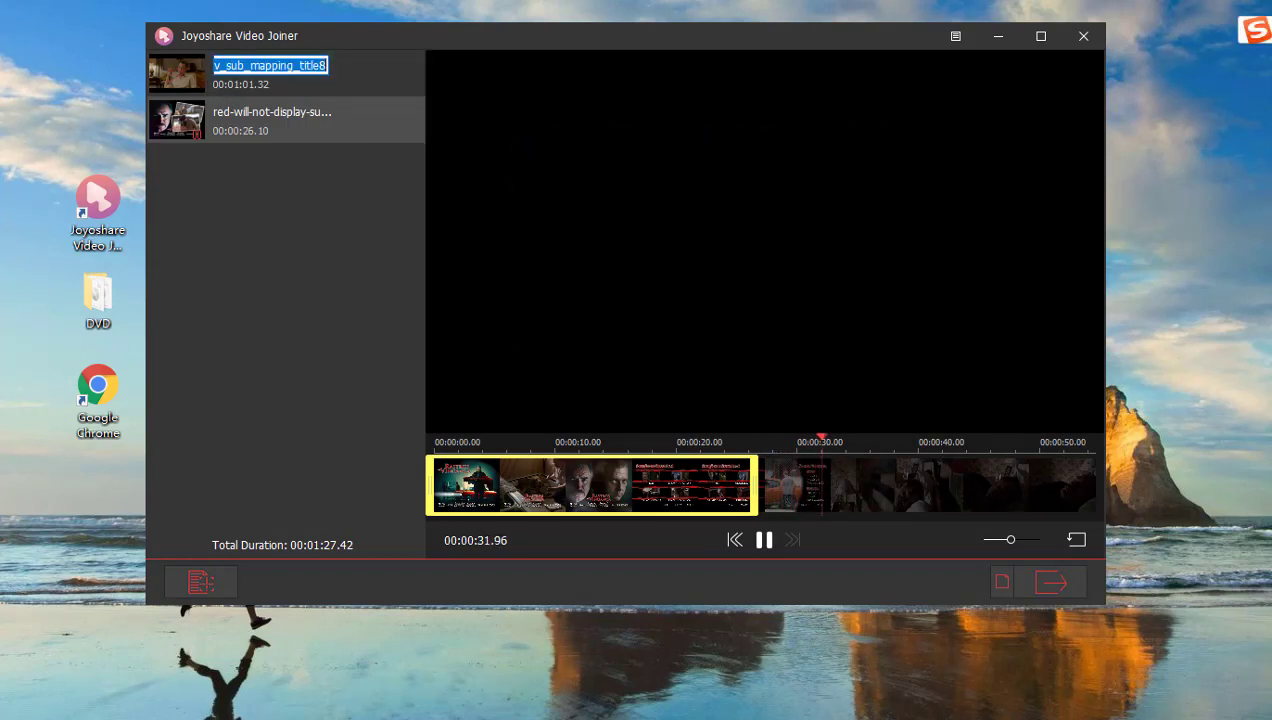
text(ISO)
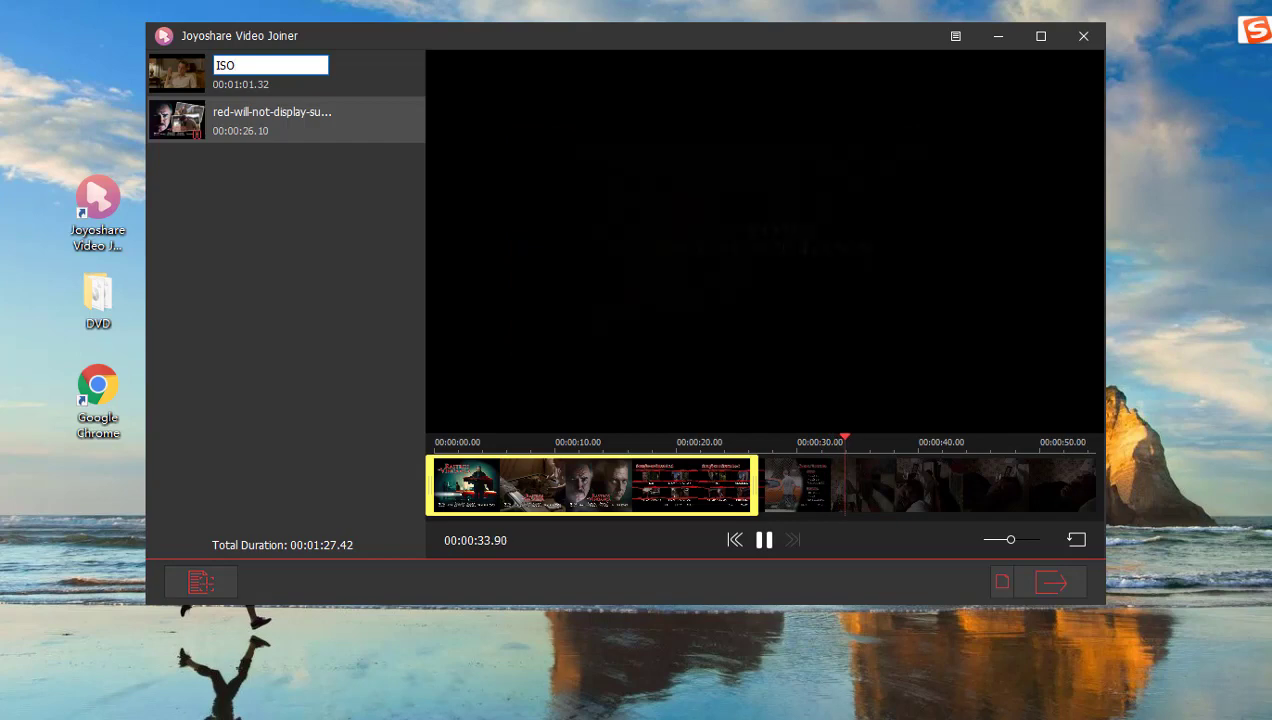
click(236, 118)
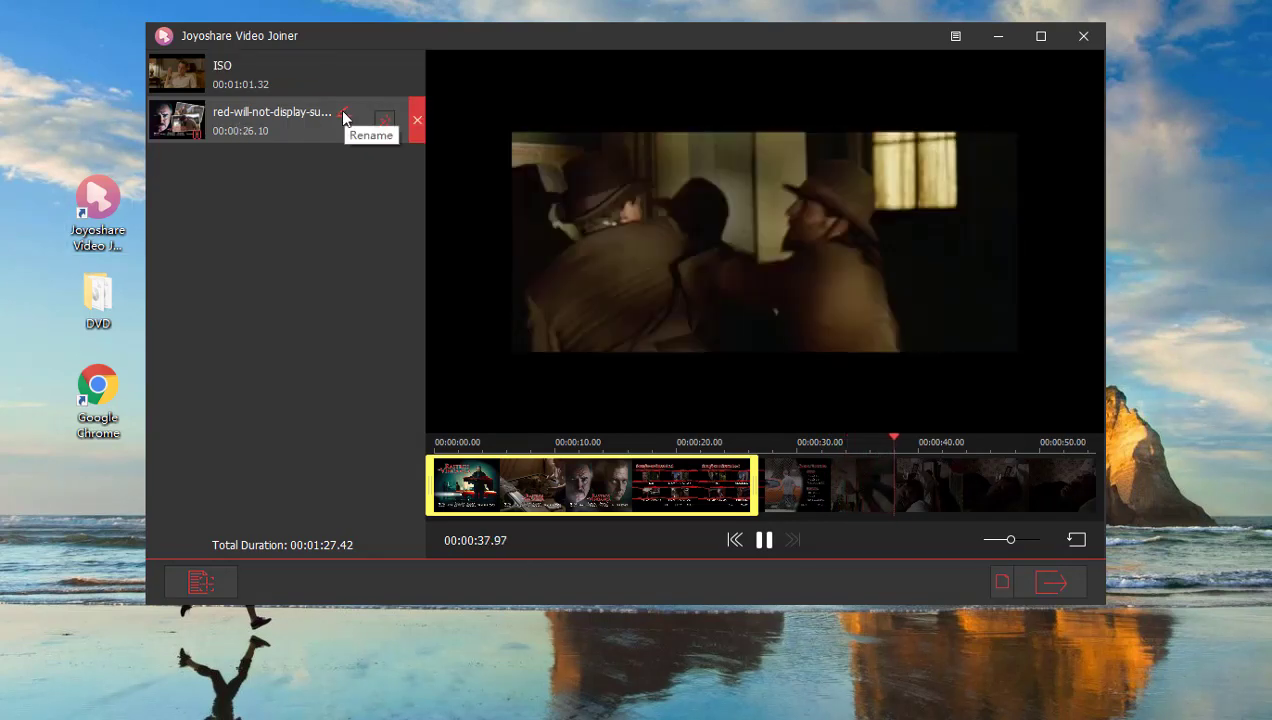
click(343, 118)
text(ISO)
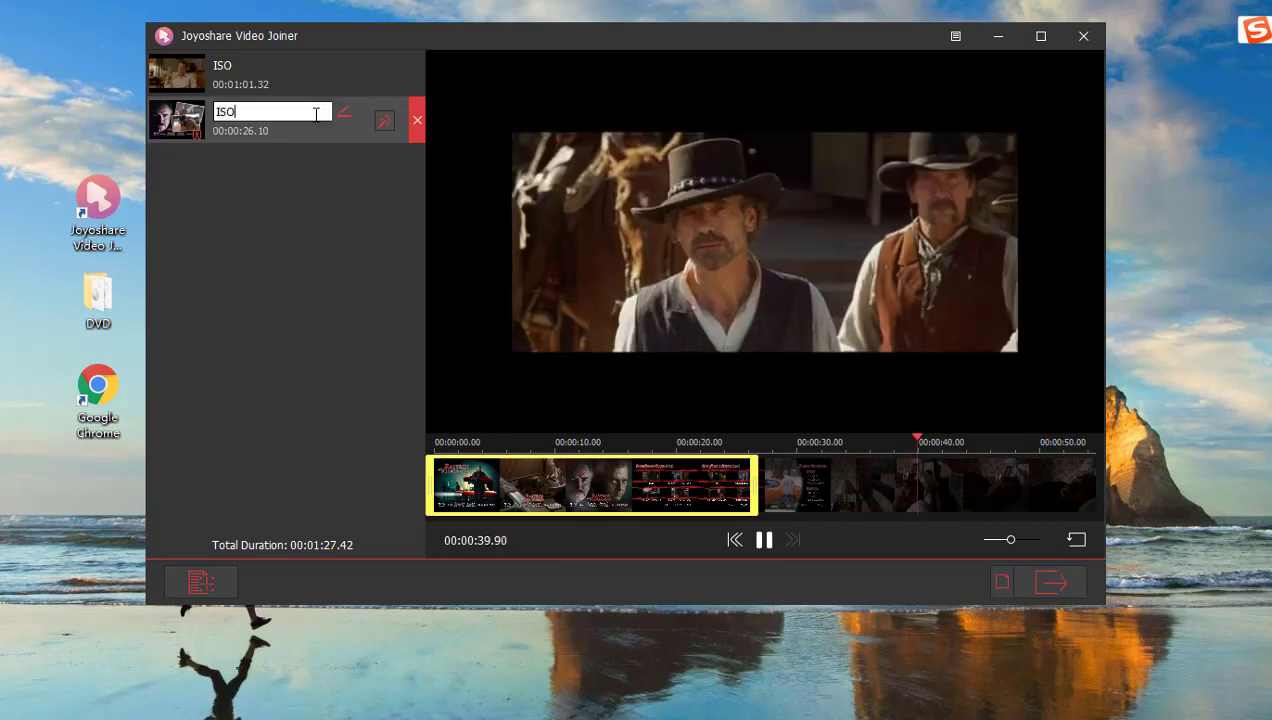
click(306, 140)
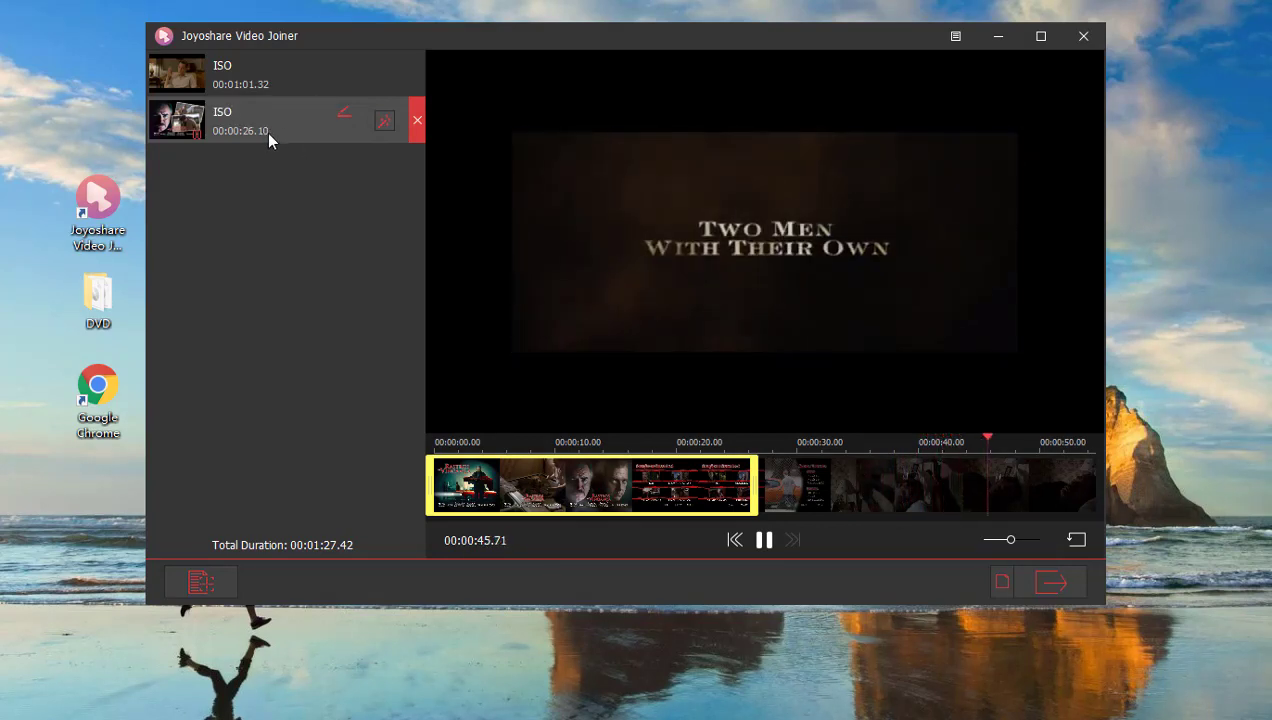
drag(267, 128, 271, 74)
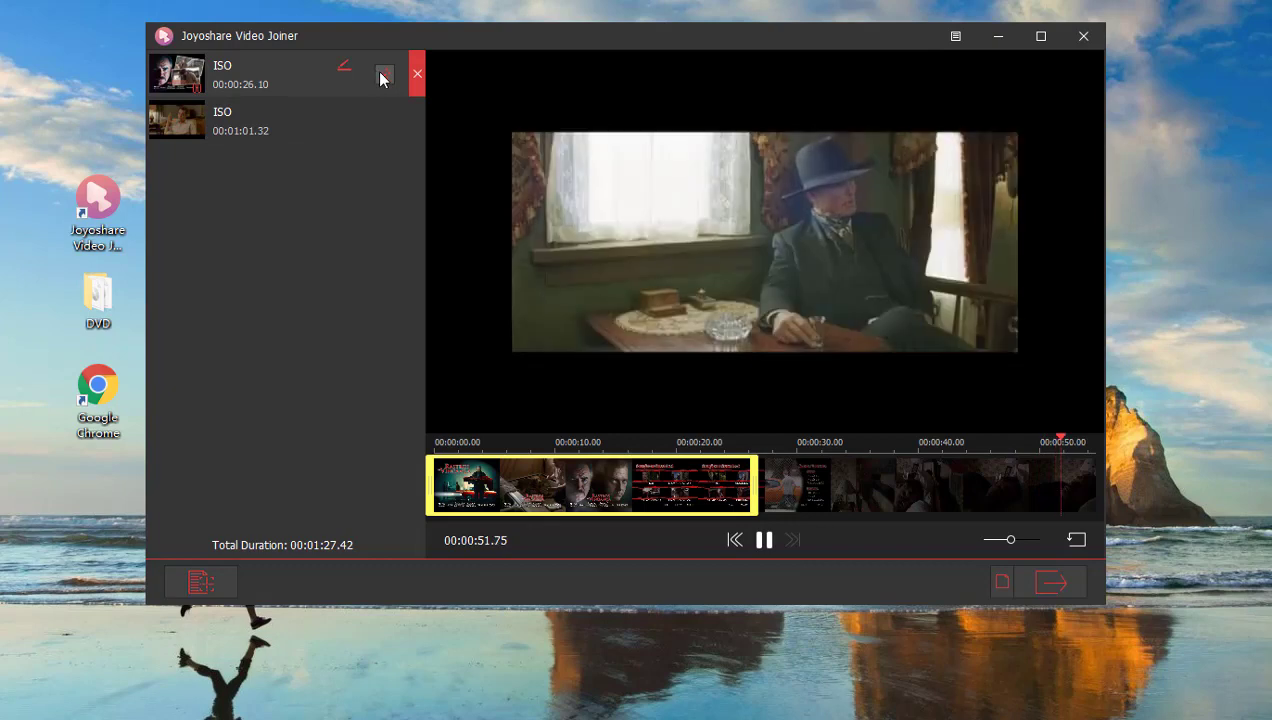
Trim a fraction of a second off the 26-second clip's start and keep Original Display aspect ratio
click(381, 77)
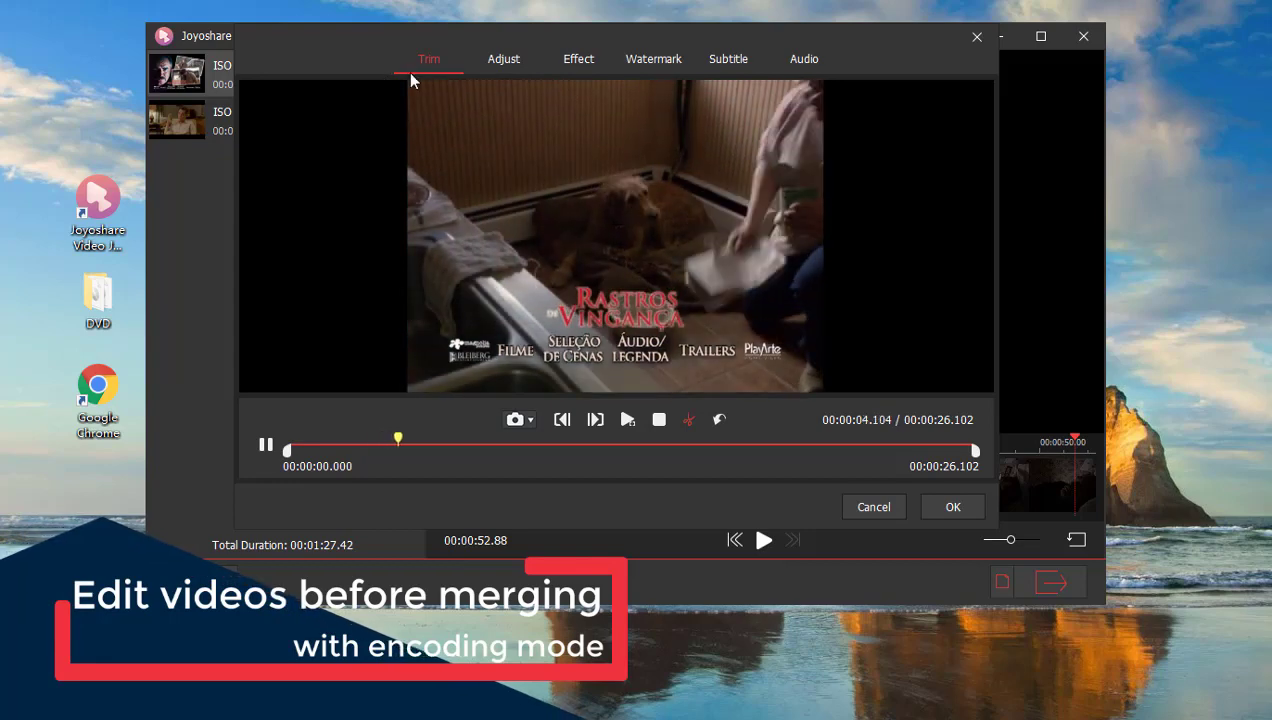
drag(287, 452, 307, 455)
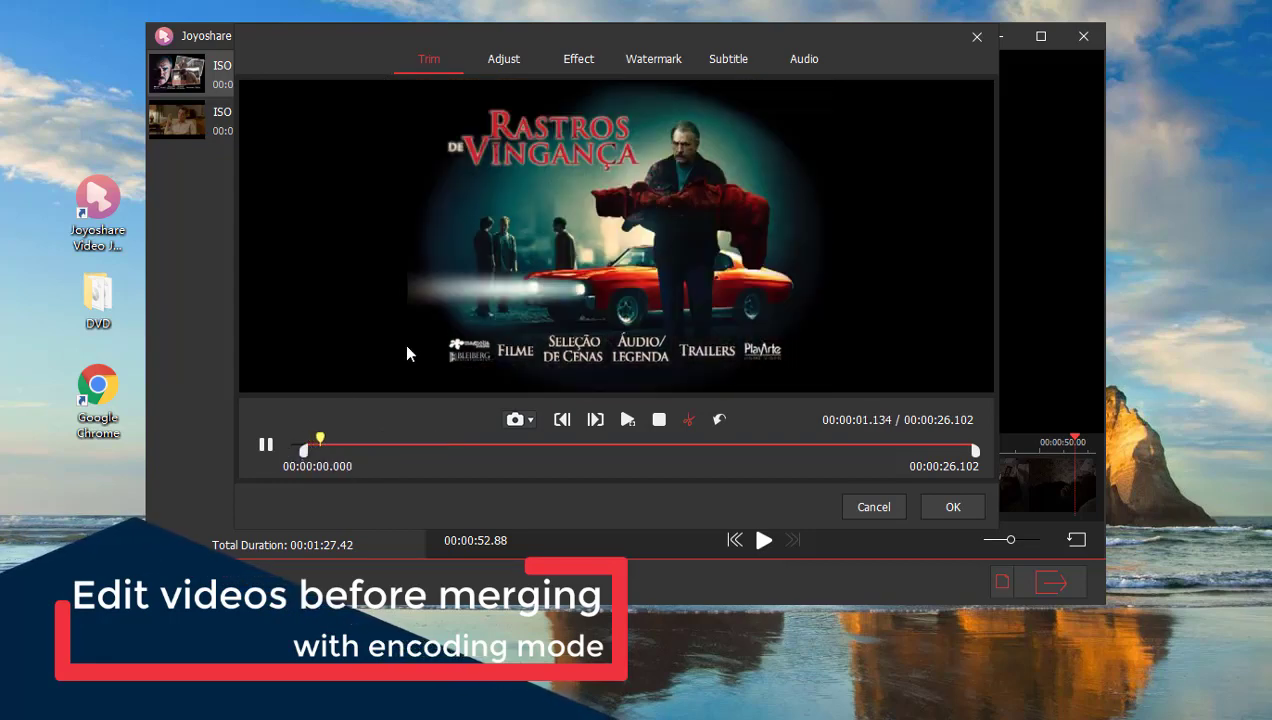
click(507, 64)
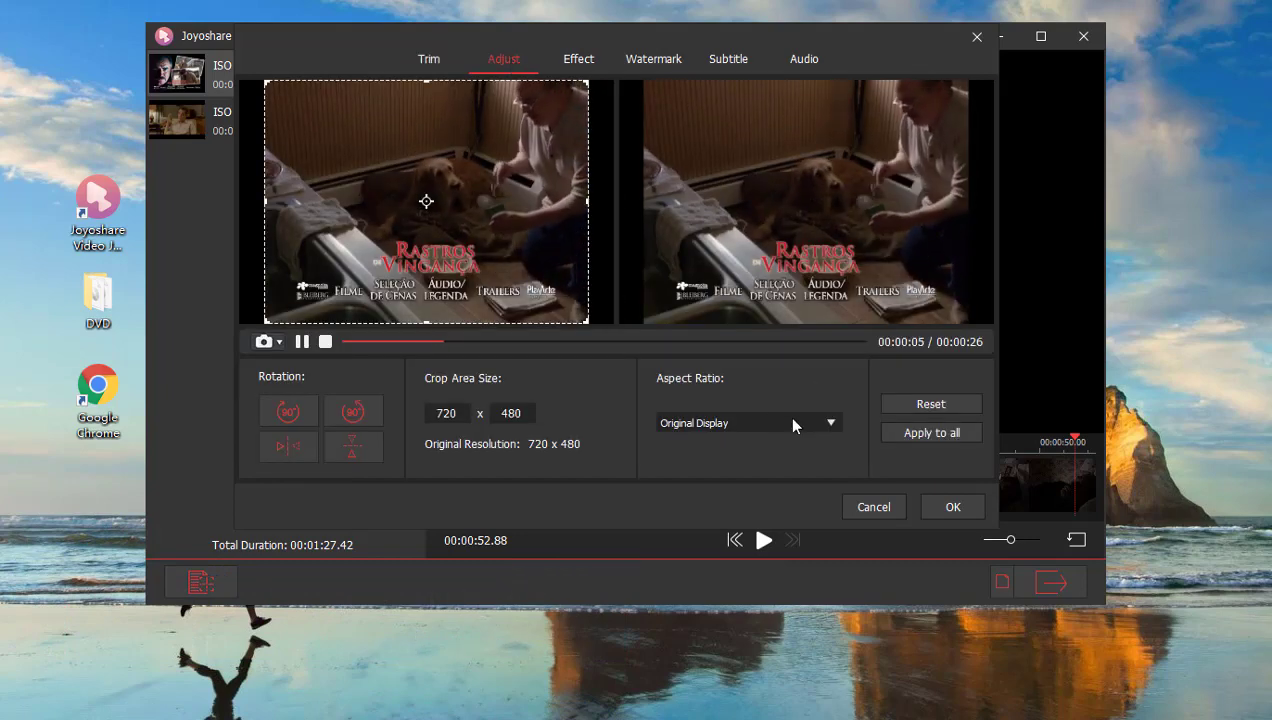
click(787, 418)
click(788, 441)
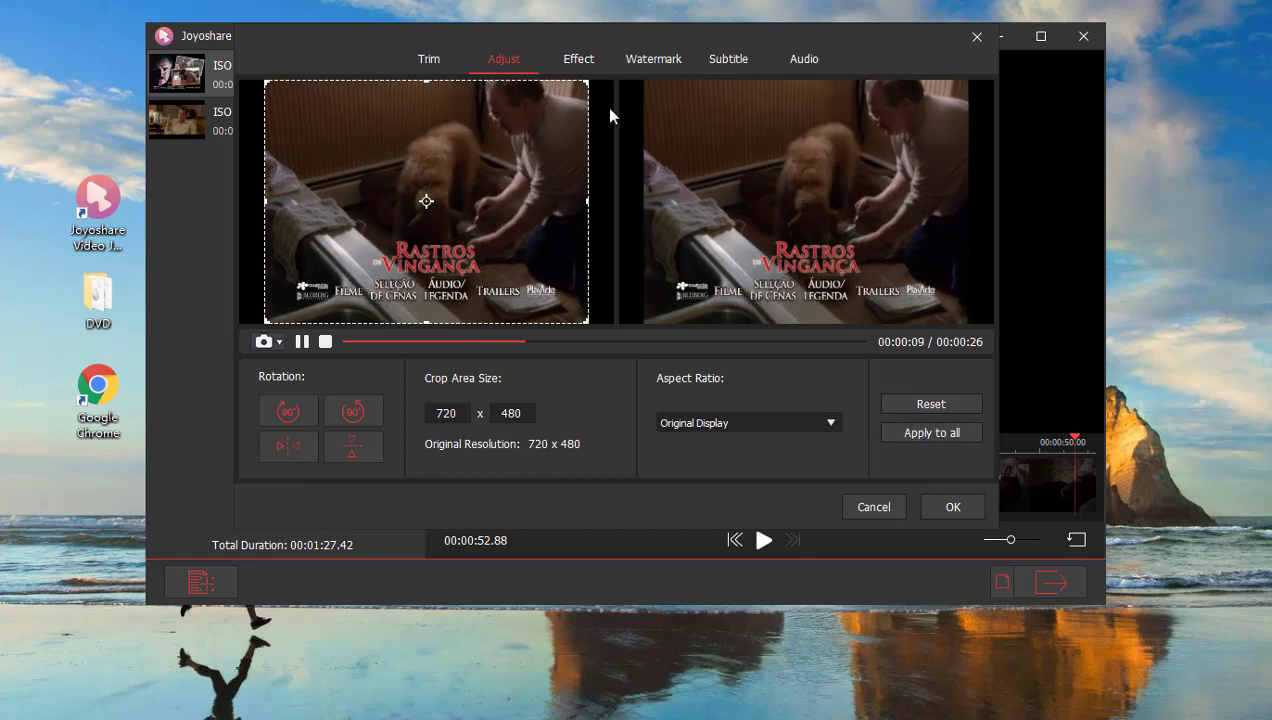
Browse the video effects and frame styles, leaving brightness, contrast, saturation and hue at 100
click(578, 59)
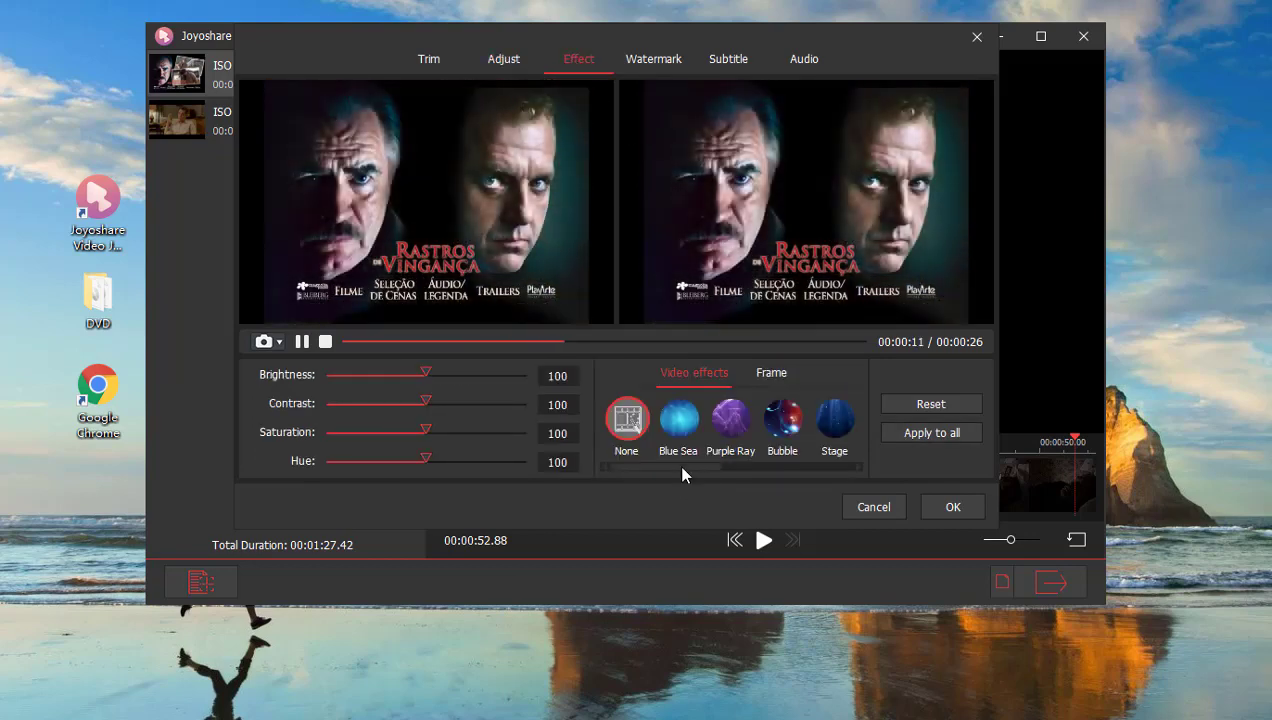
drag(679, 468, 819, 471)
click(778, 374)
drag(678, 467, 834, 473)
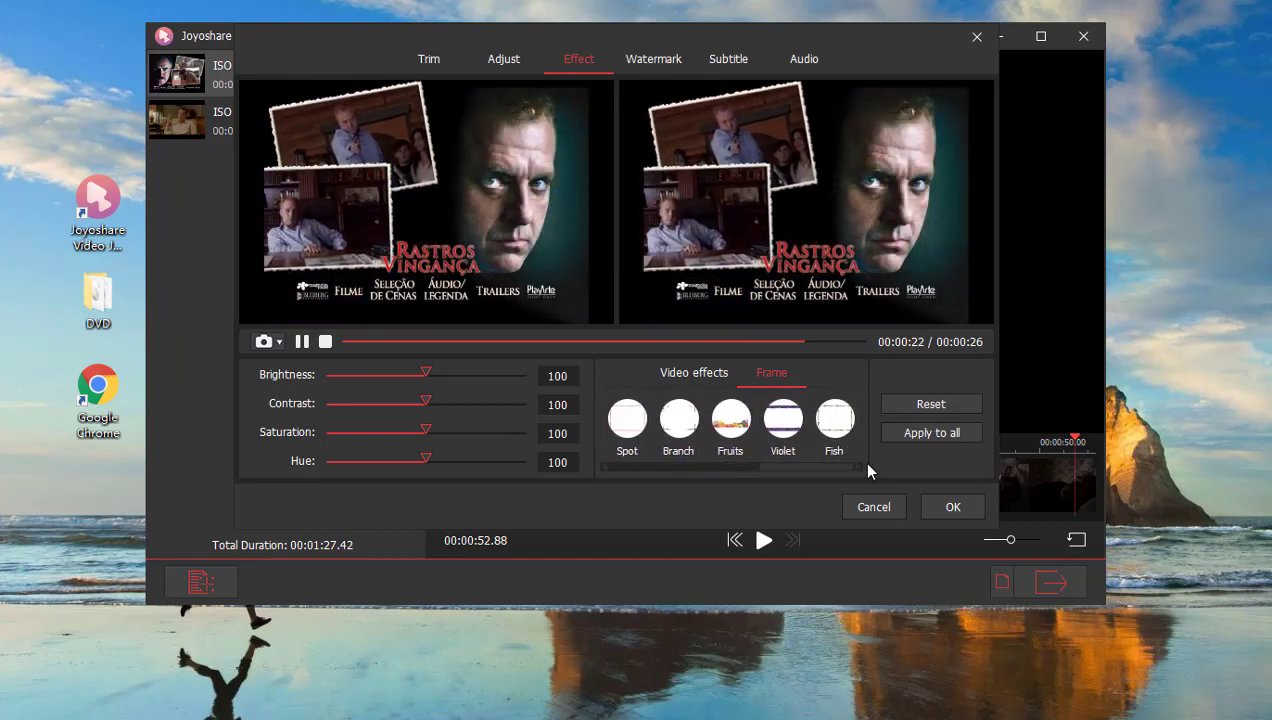
Add a 'Joyoshare' text watermark over the red car, keeping the default font settings
click(673, 63)
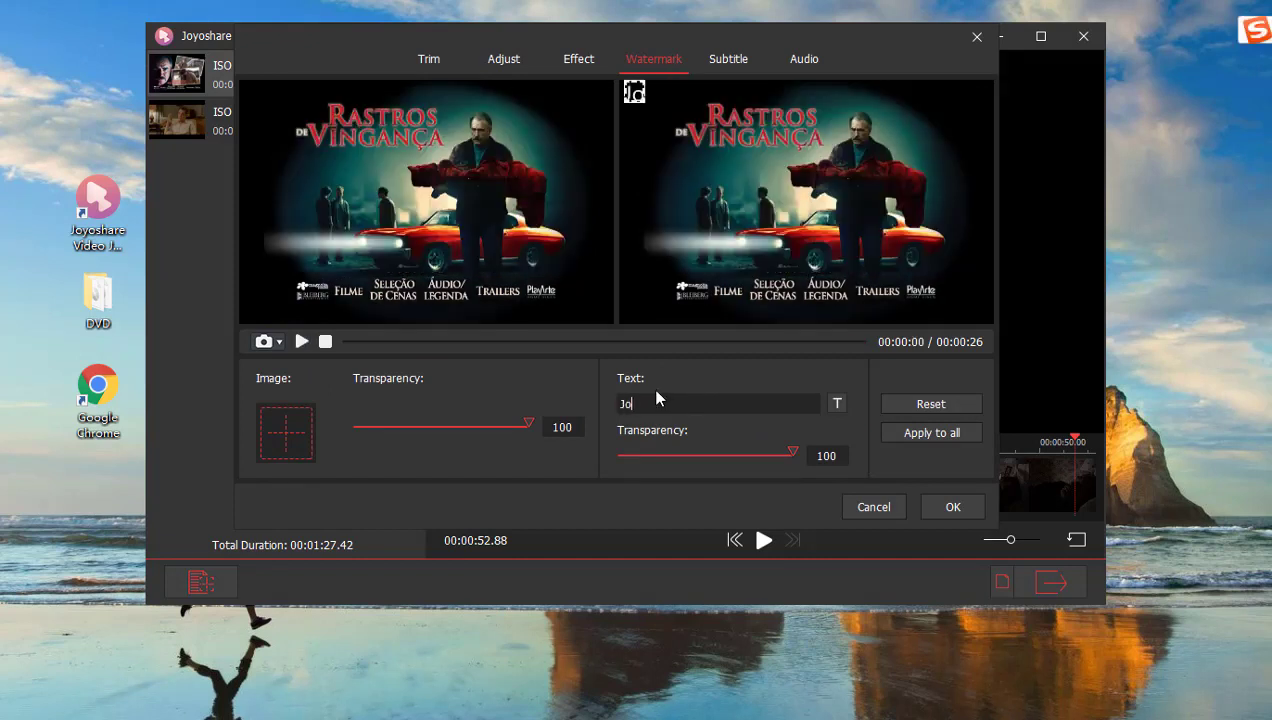
text(share)
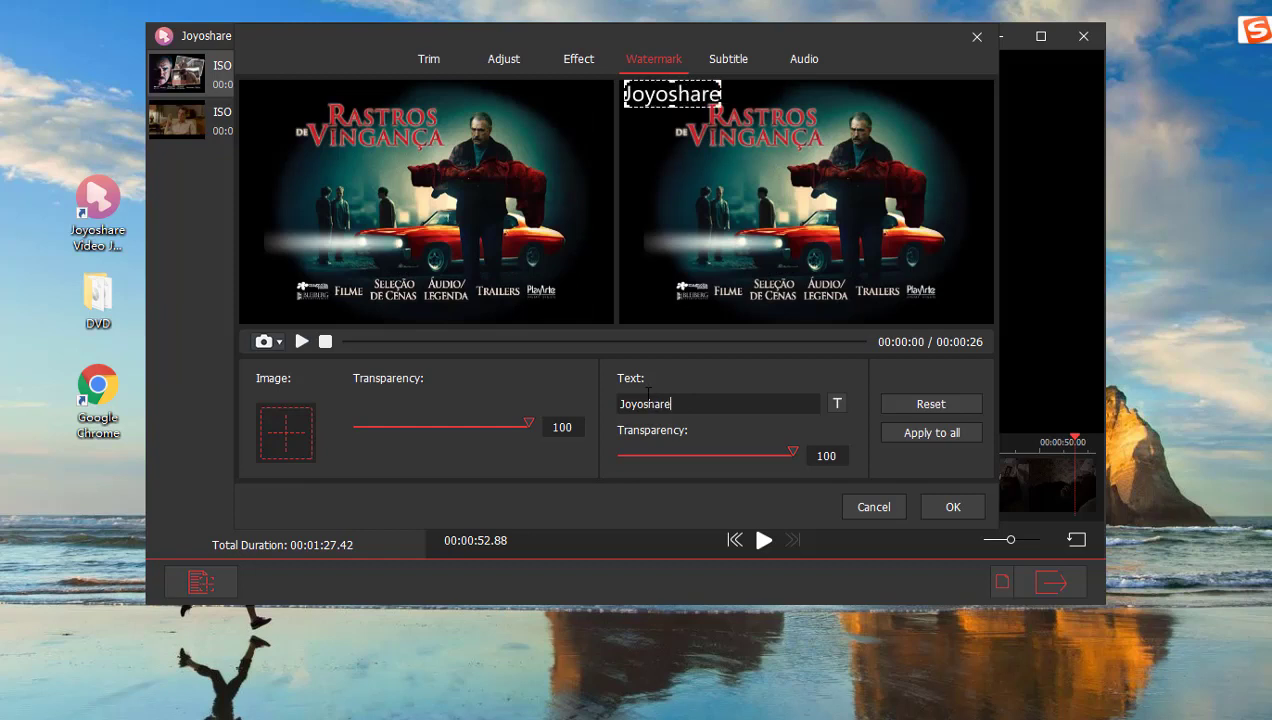
drag(668, 96, 705, 244)
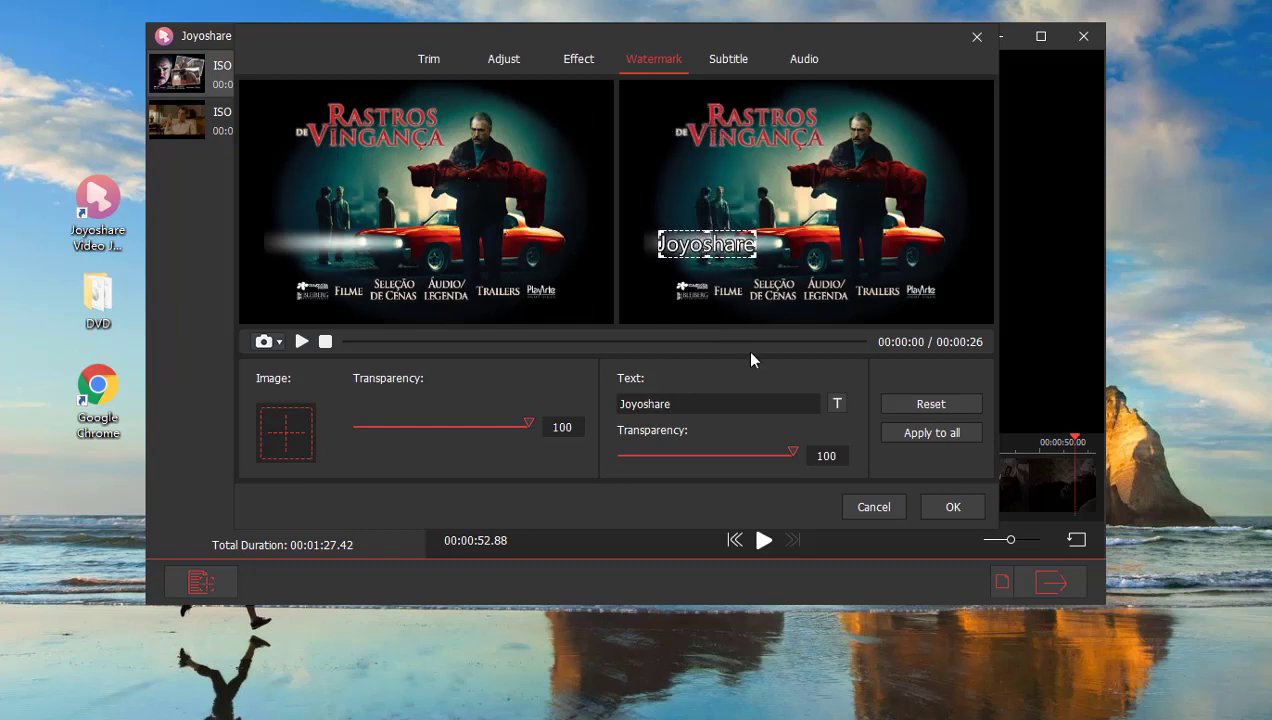
click(840, 404)
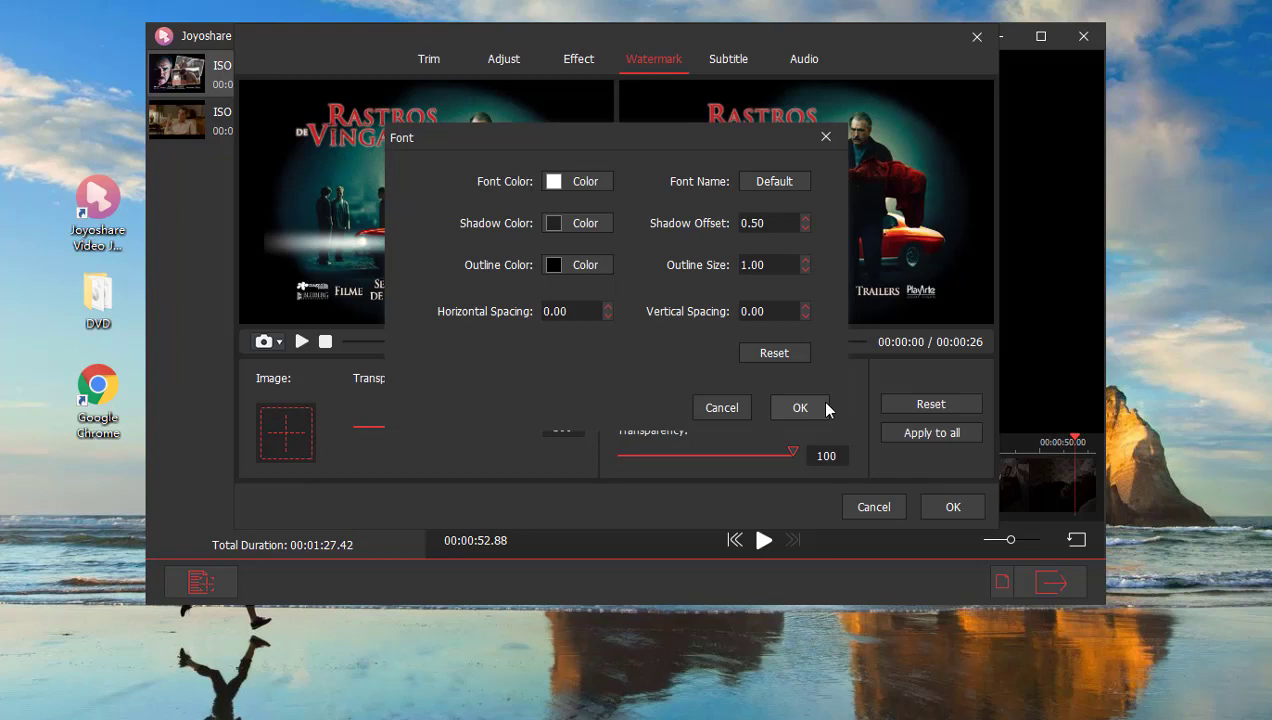
click(800, 407)
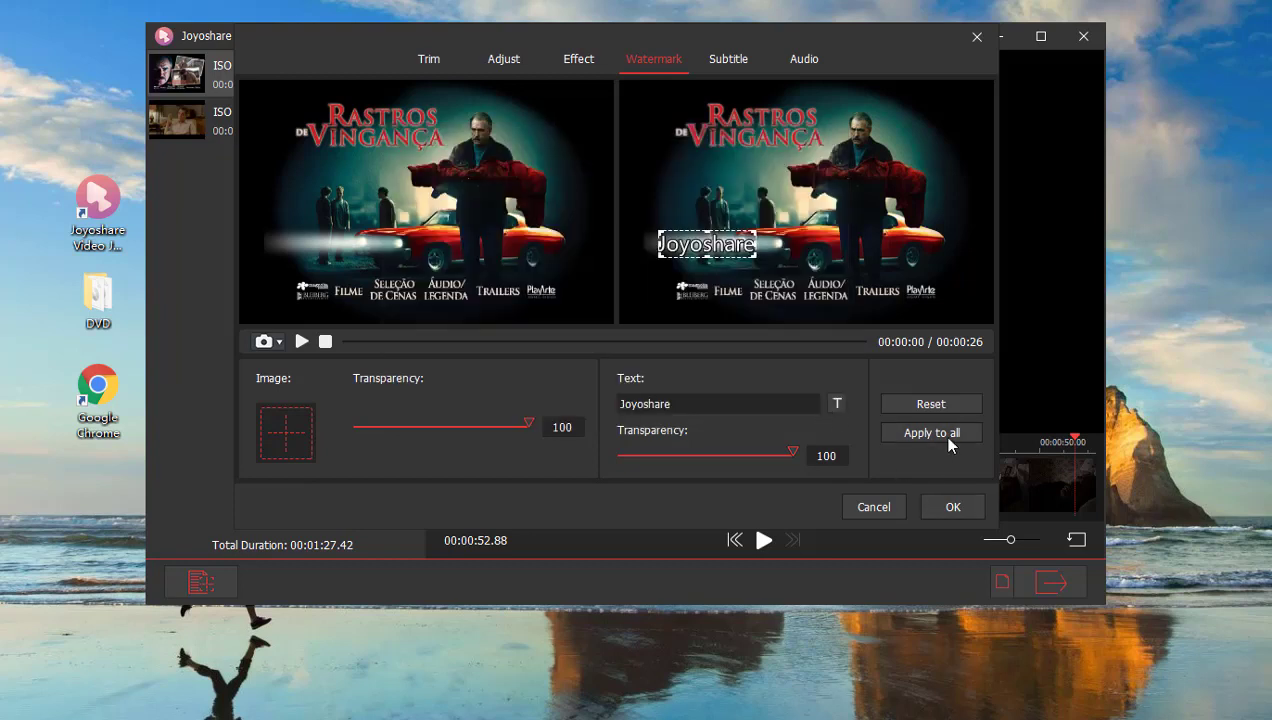
click(728, 60)
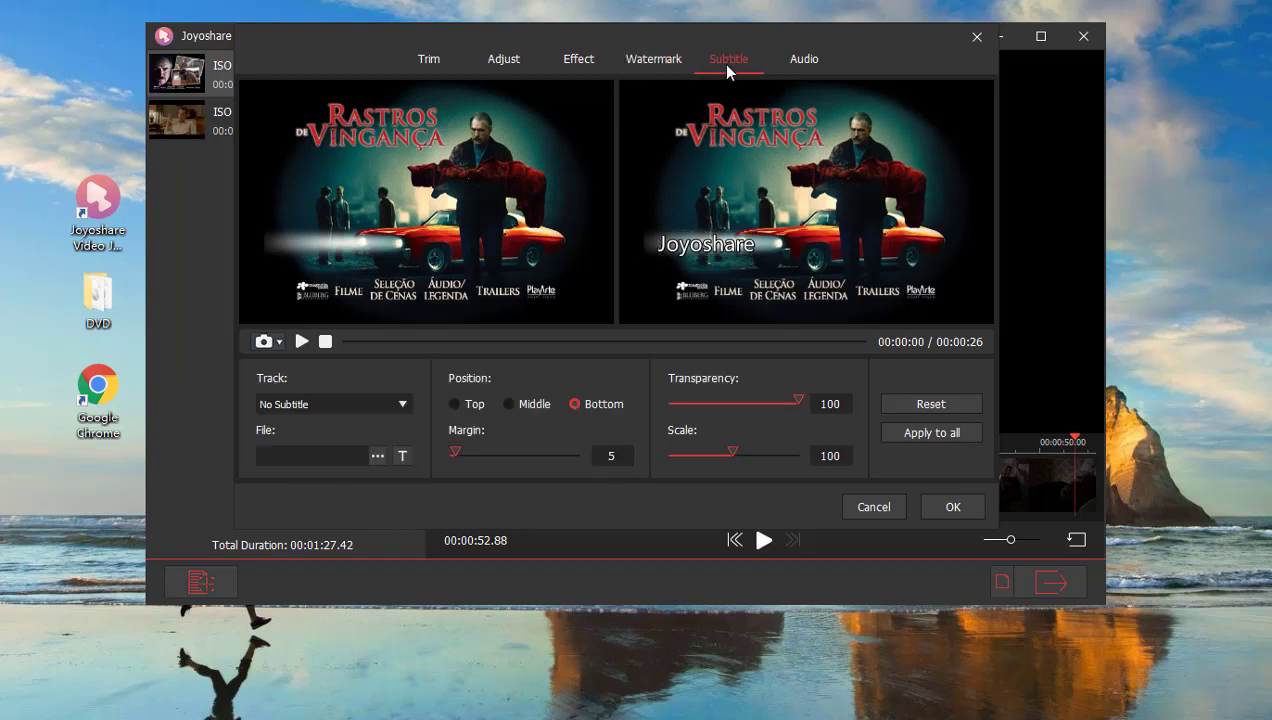
Browse the Audio sound effects and apply the edits to all clips, leaving the first at 00:00:25.46
click(801, 62)
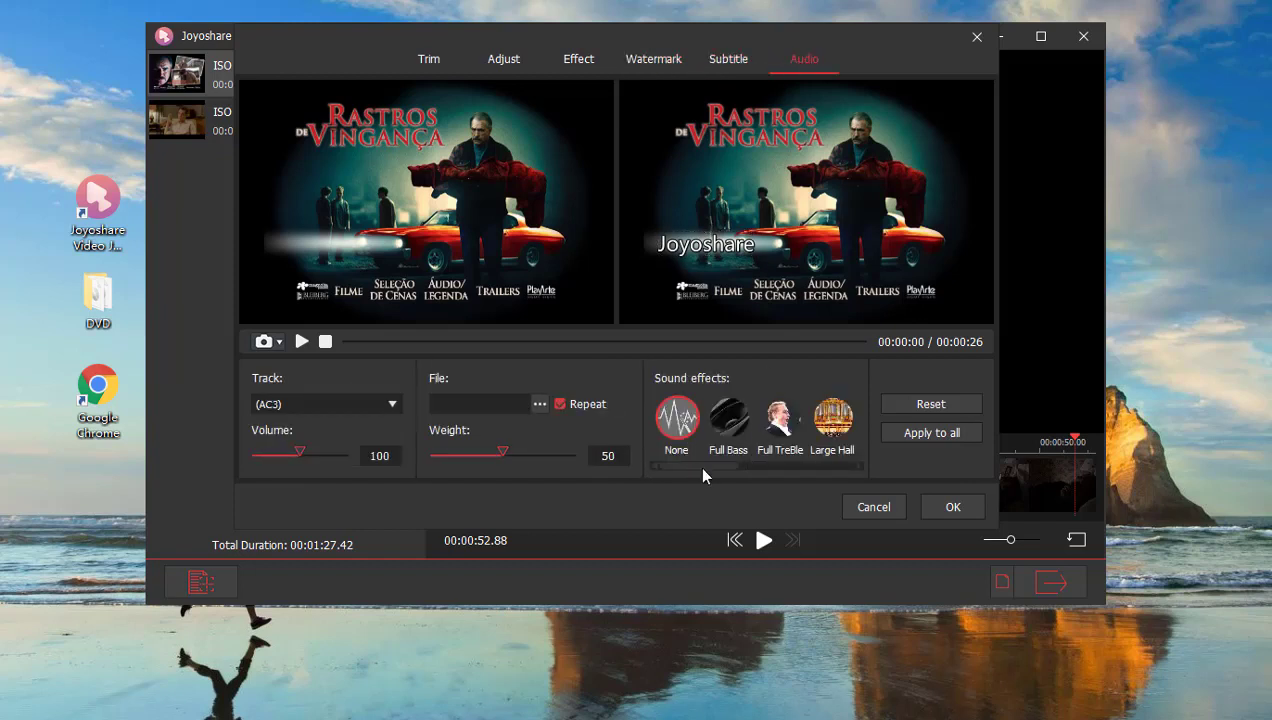
drag(707, 463, 764, 481)
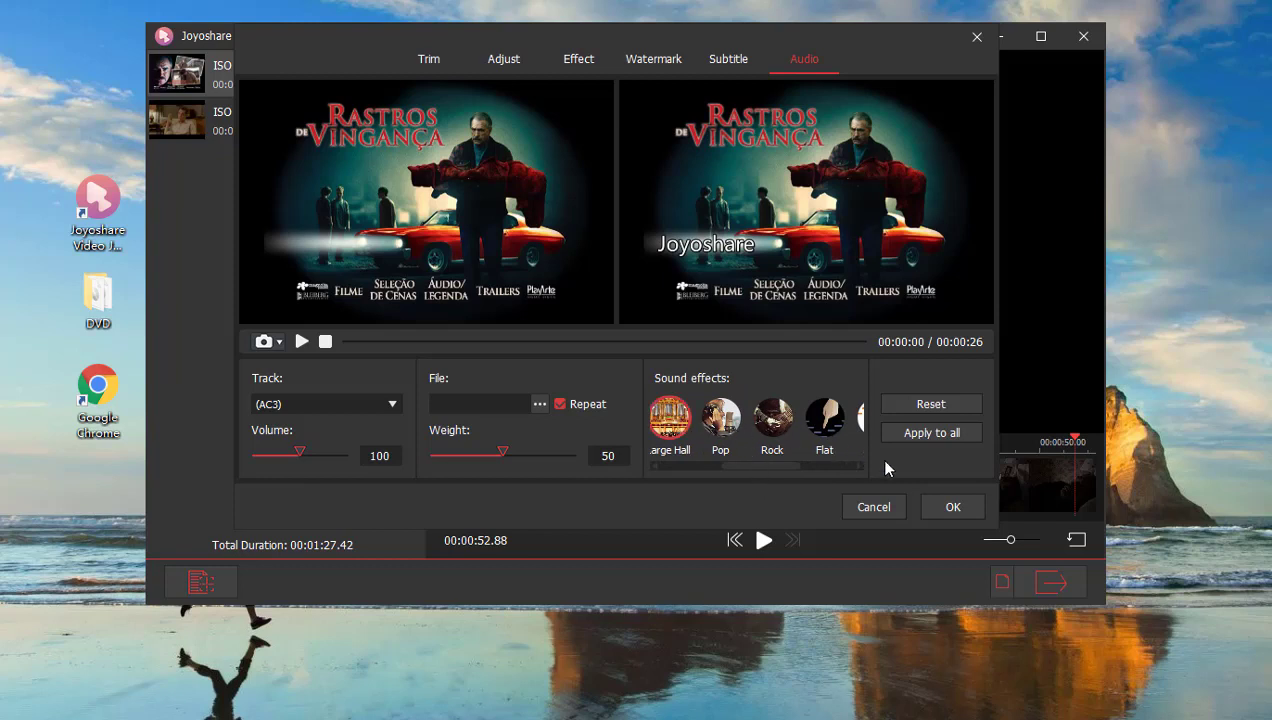
click(931, 441)
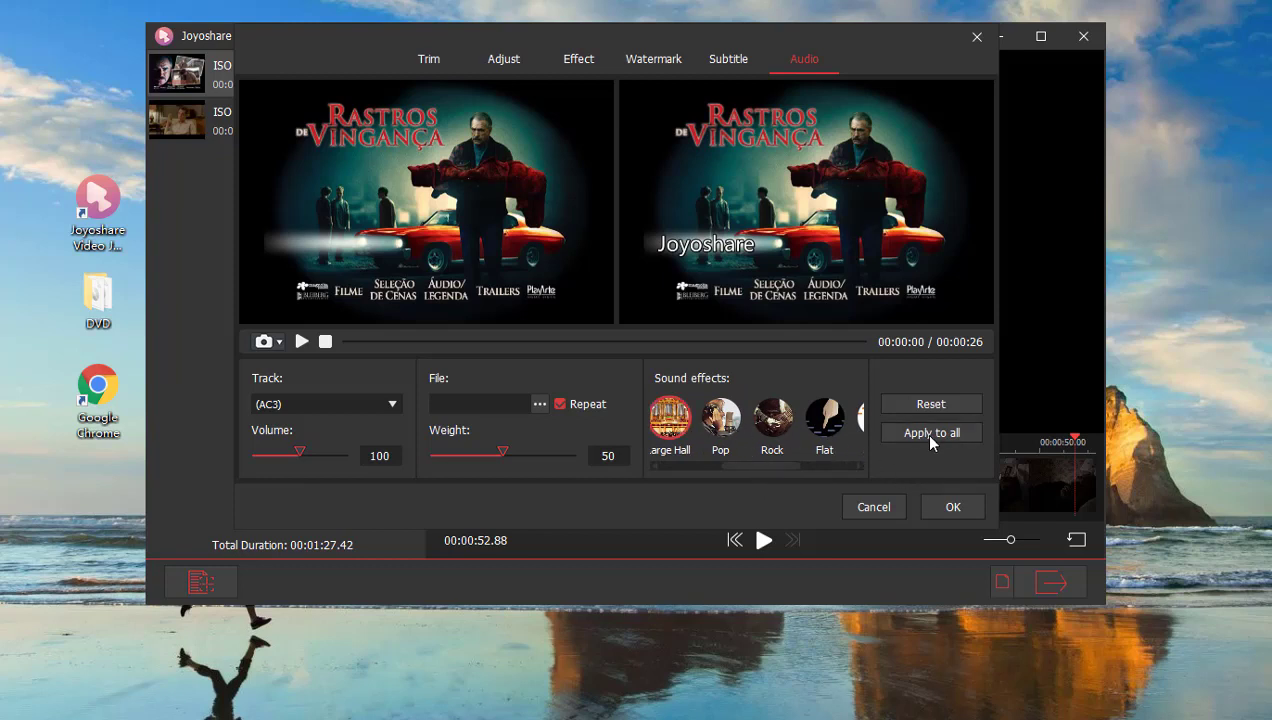
Confirm the clip edits and start merging the two ISO clips into one file on the Desktop
click(950, 507)
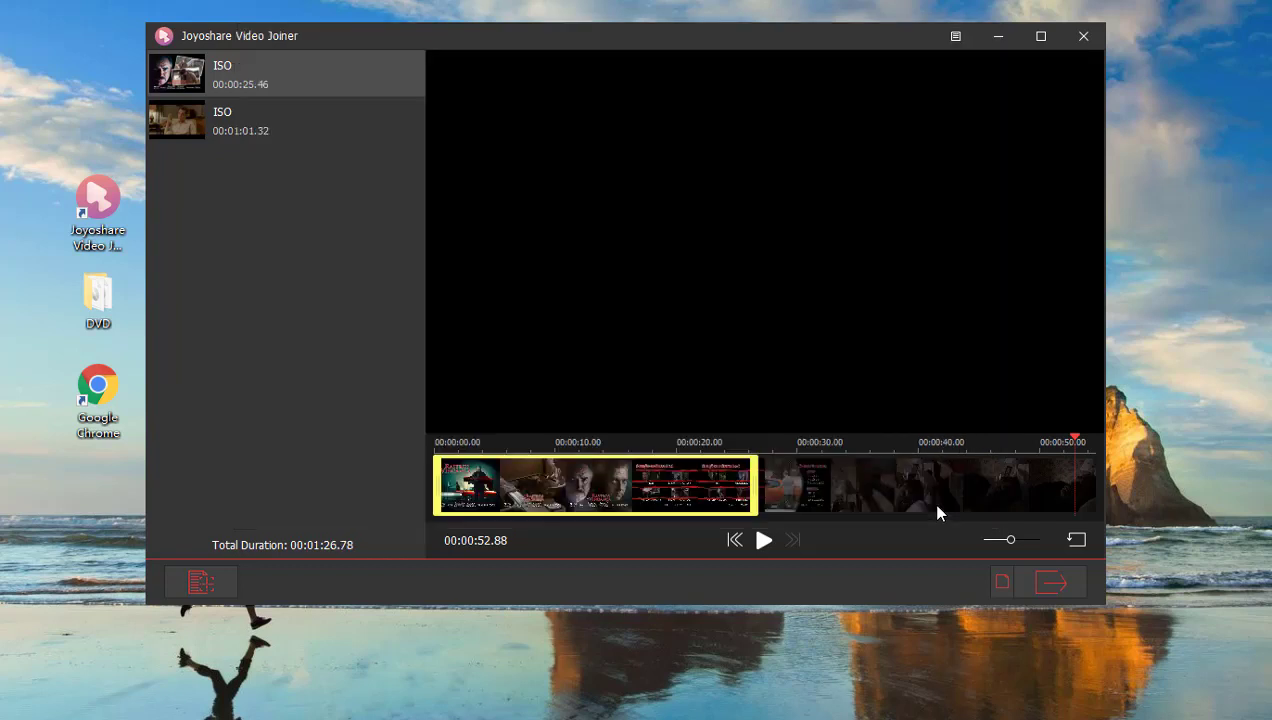
click(1047, 577)
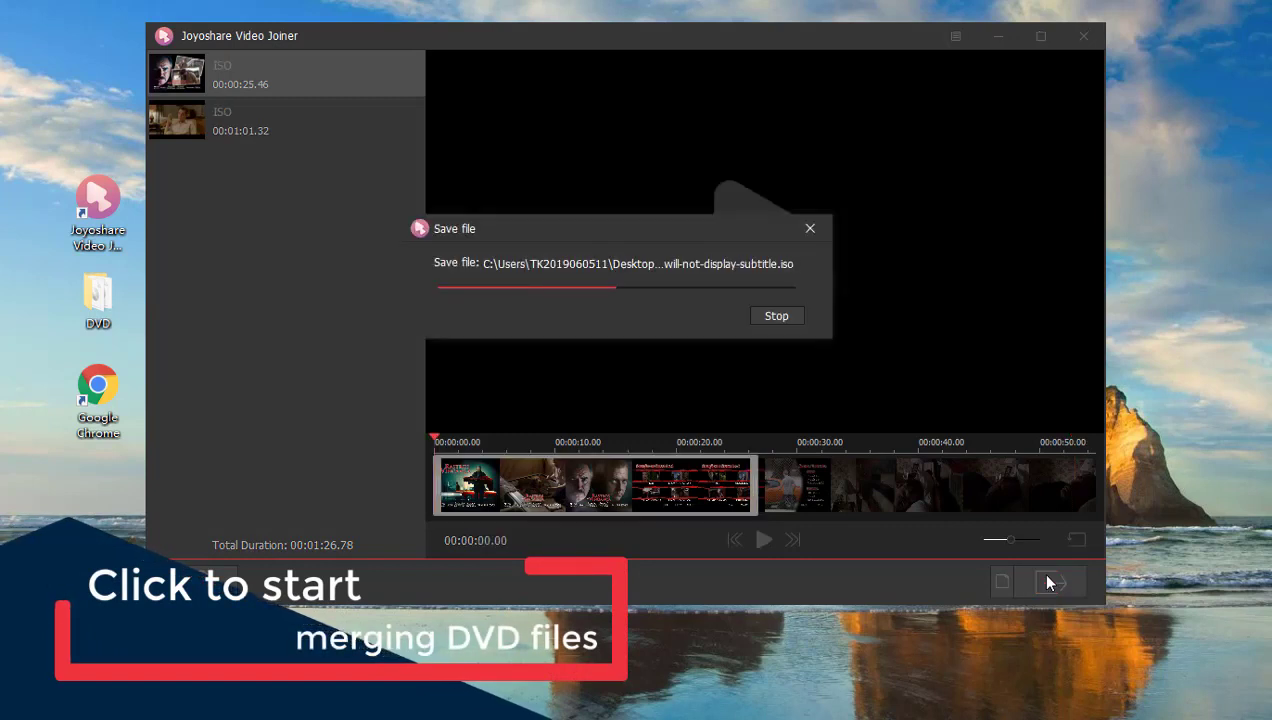